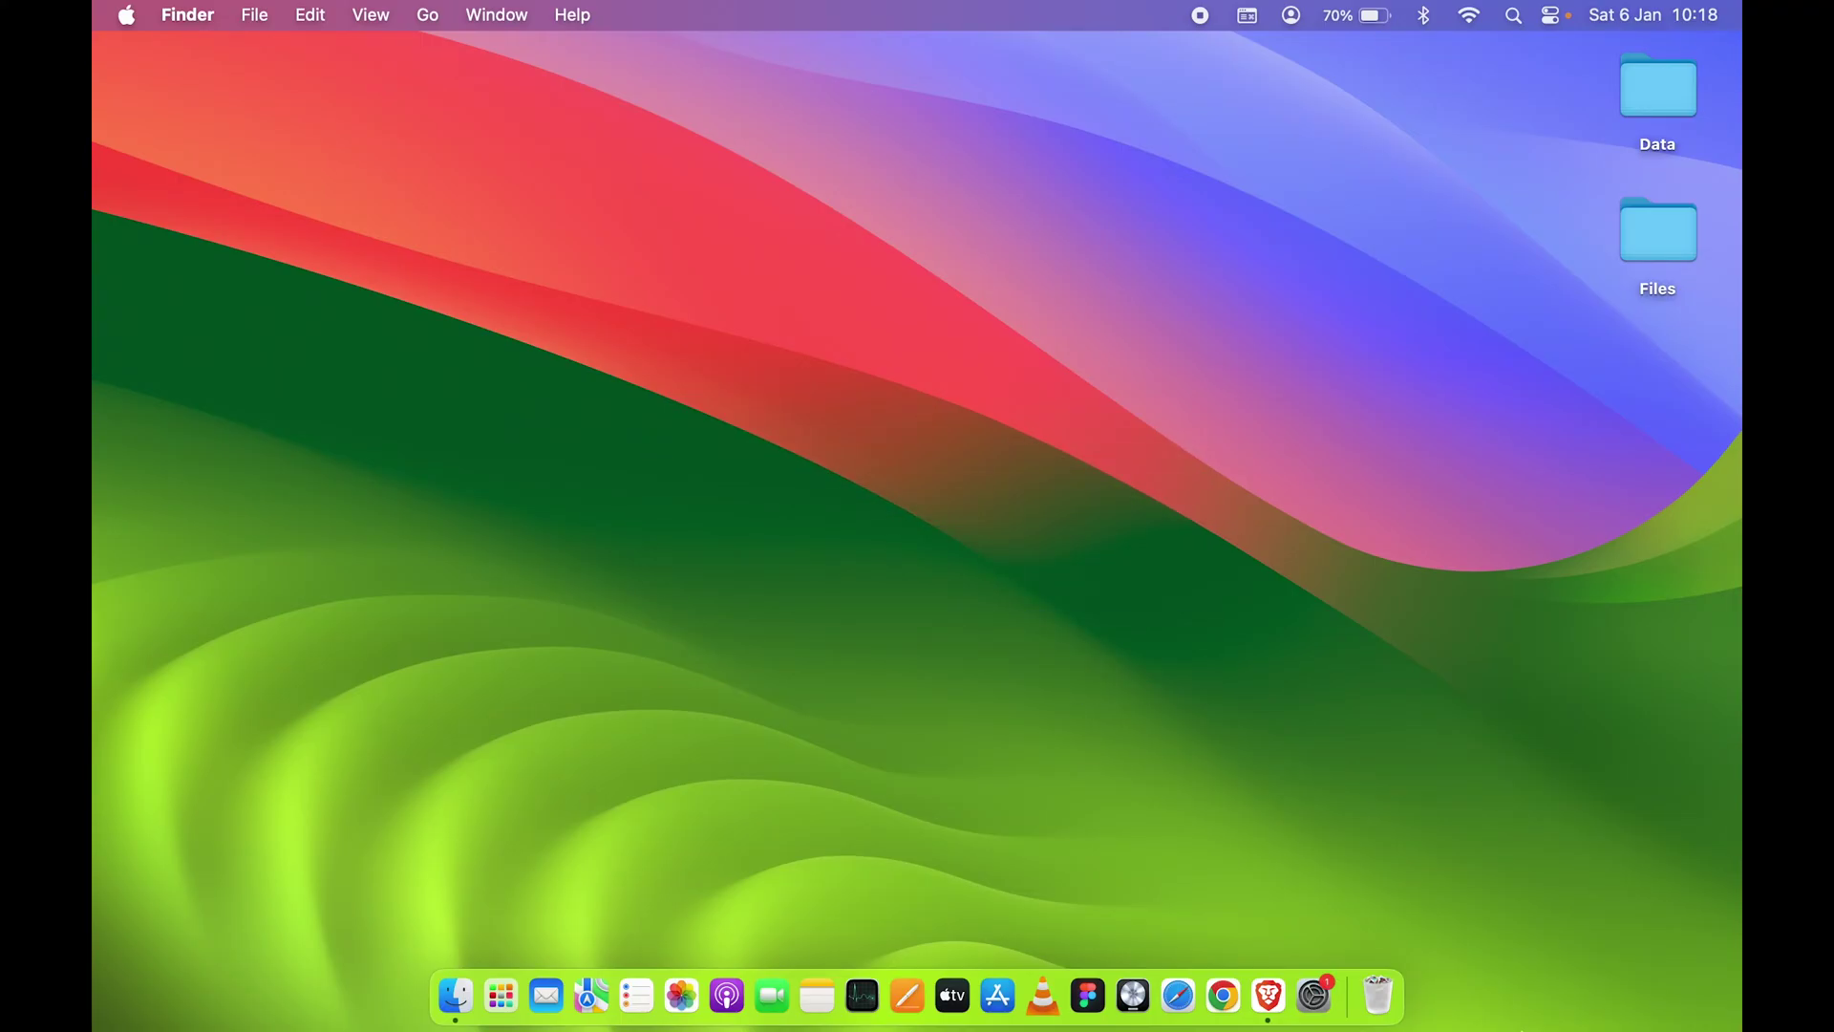
Step: Show Downloads in a Finder window and open the Data desktop folder in its own window
click(456, 996)
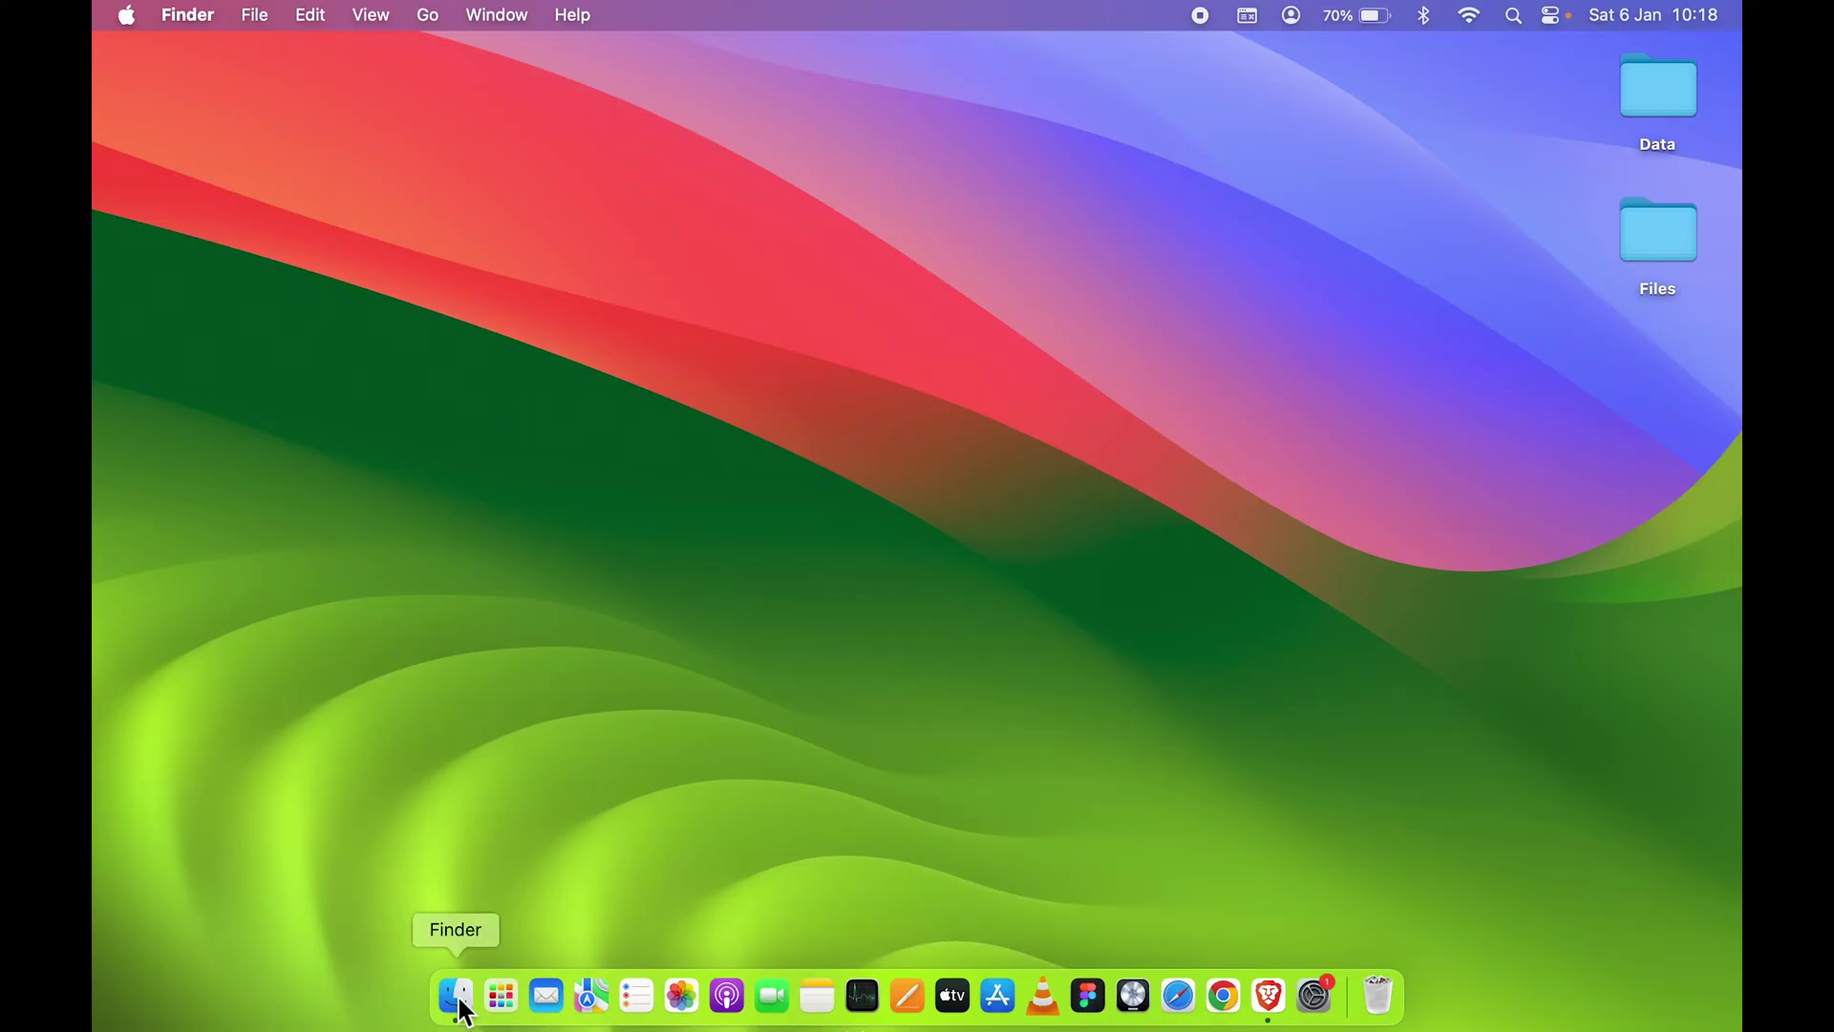
click(196, 210)
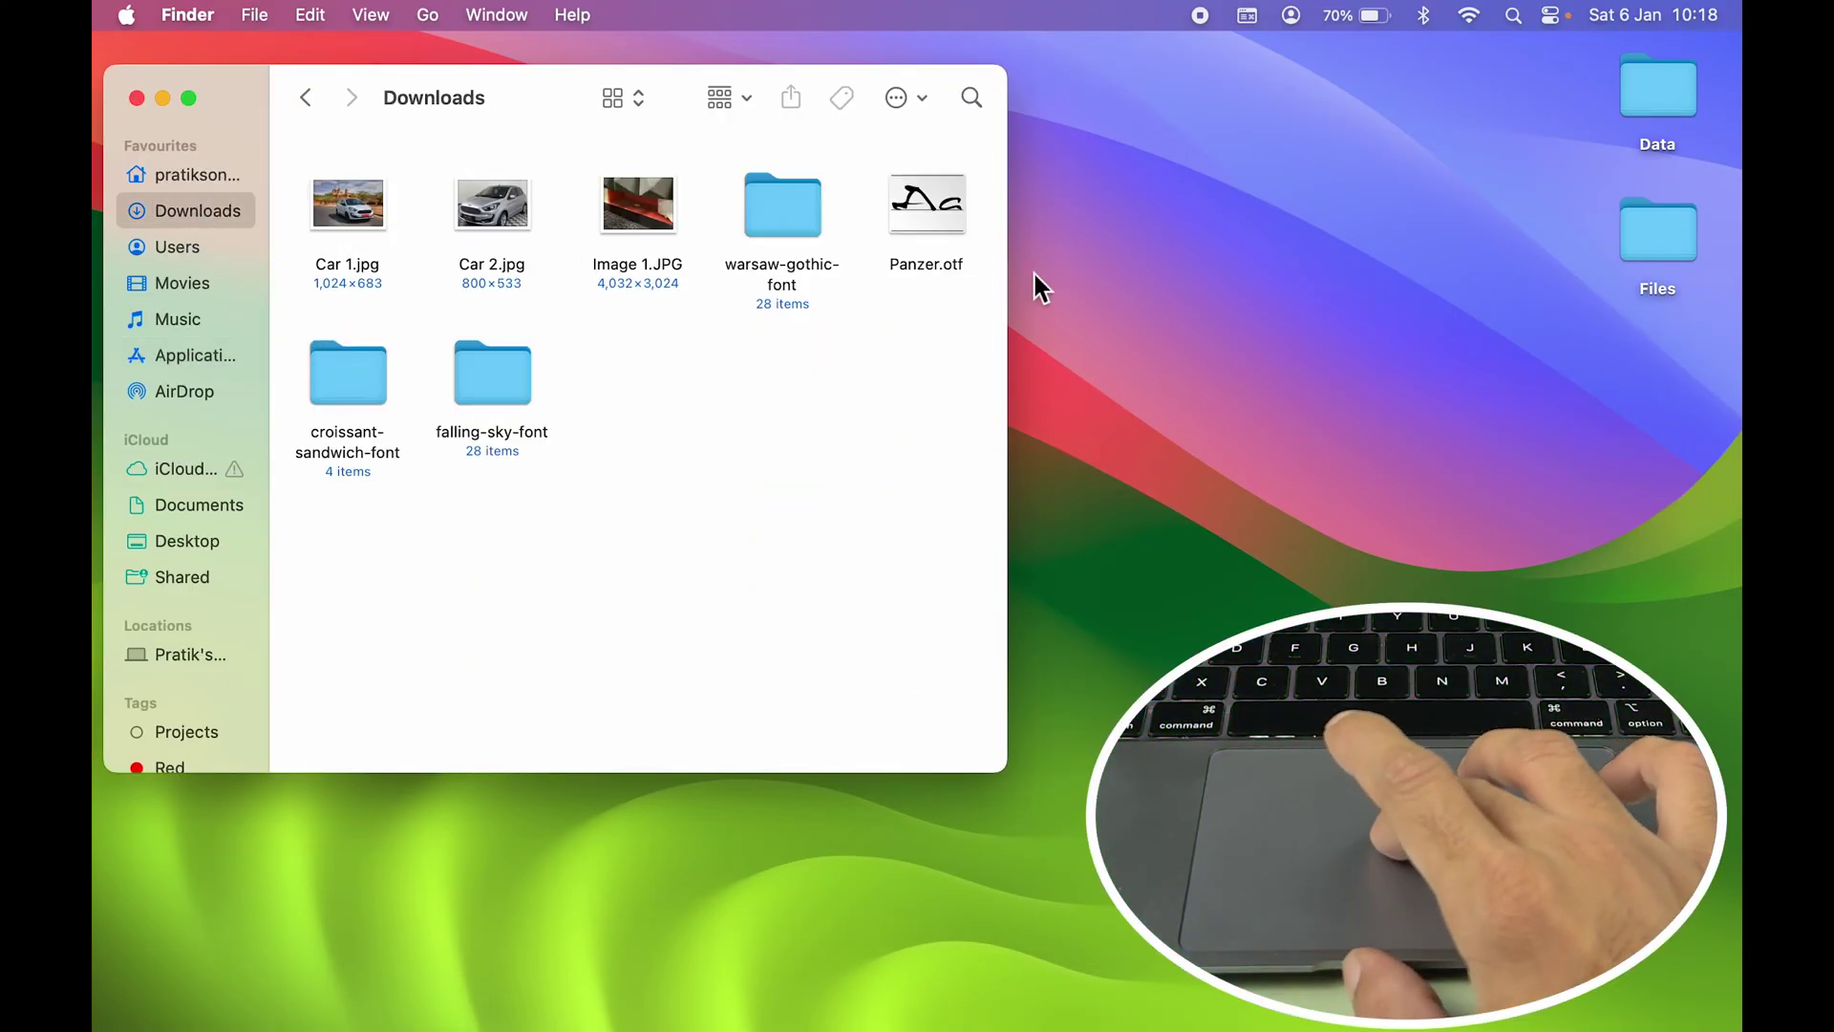
double_click(1663, 103)
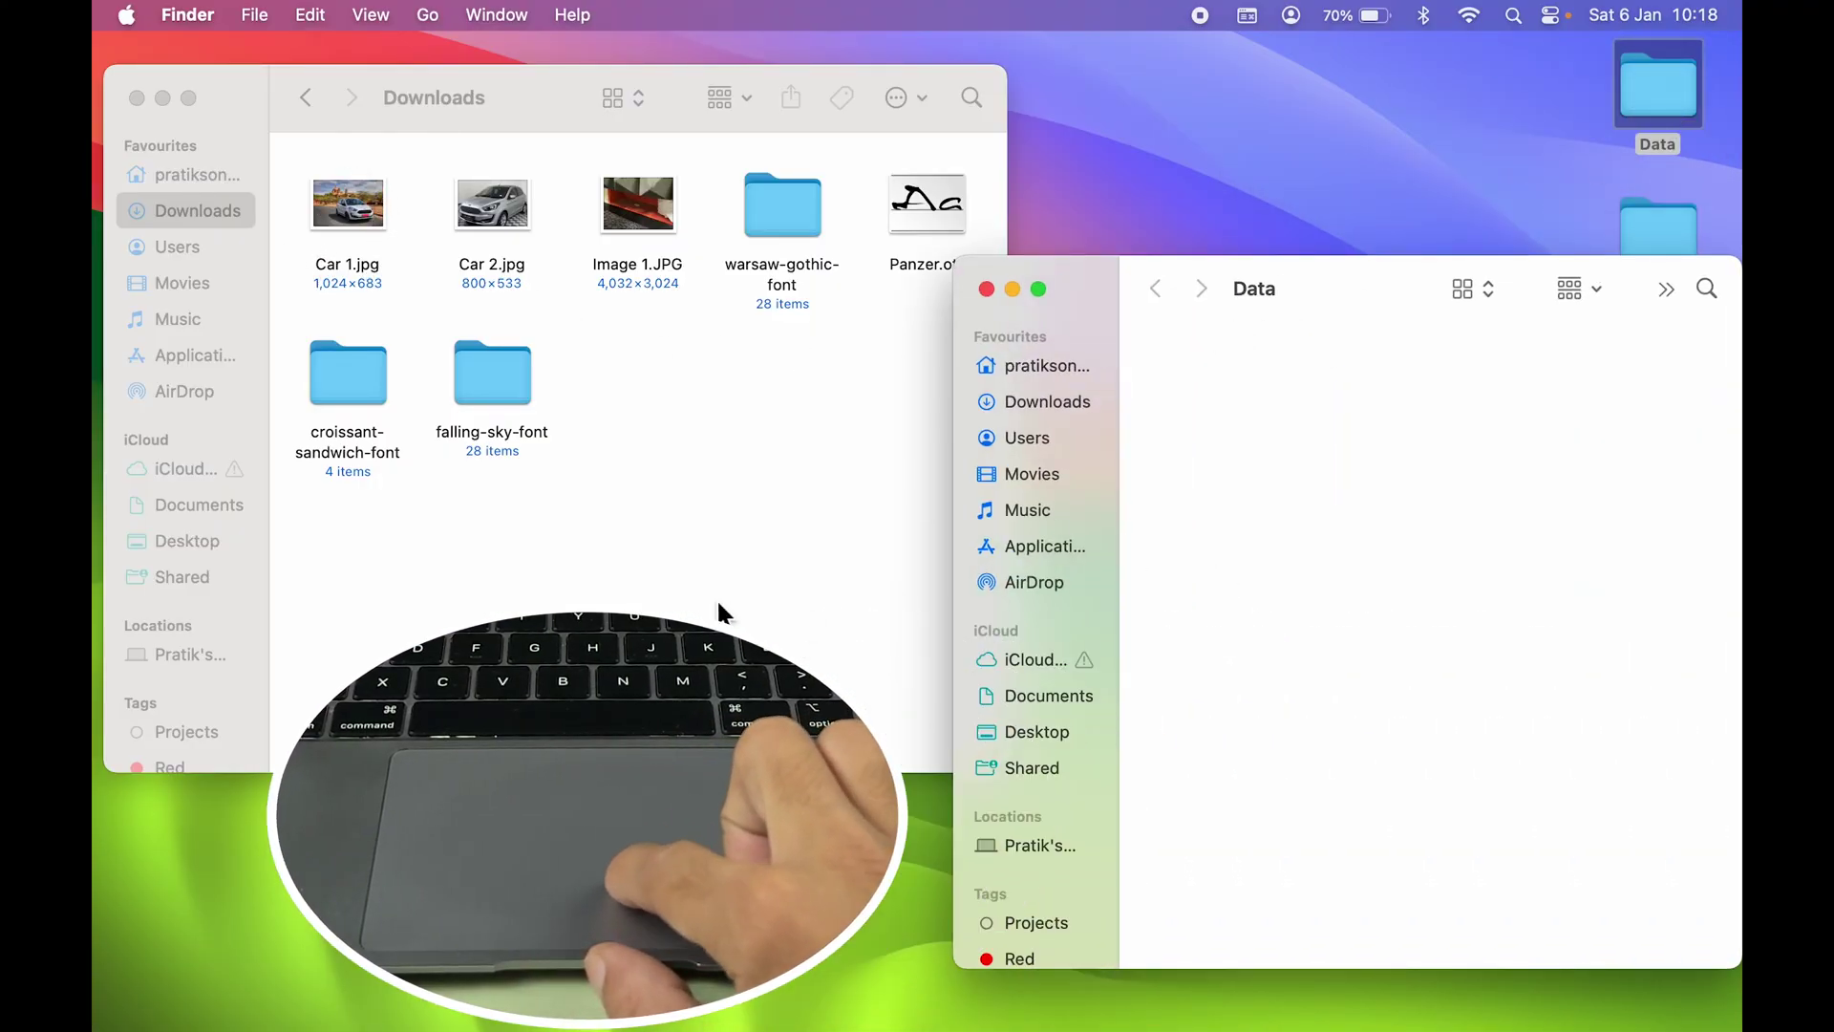
Step: Drag Car 1.jpg from Downloads into the Data window
click(680, 597)
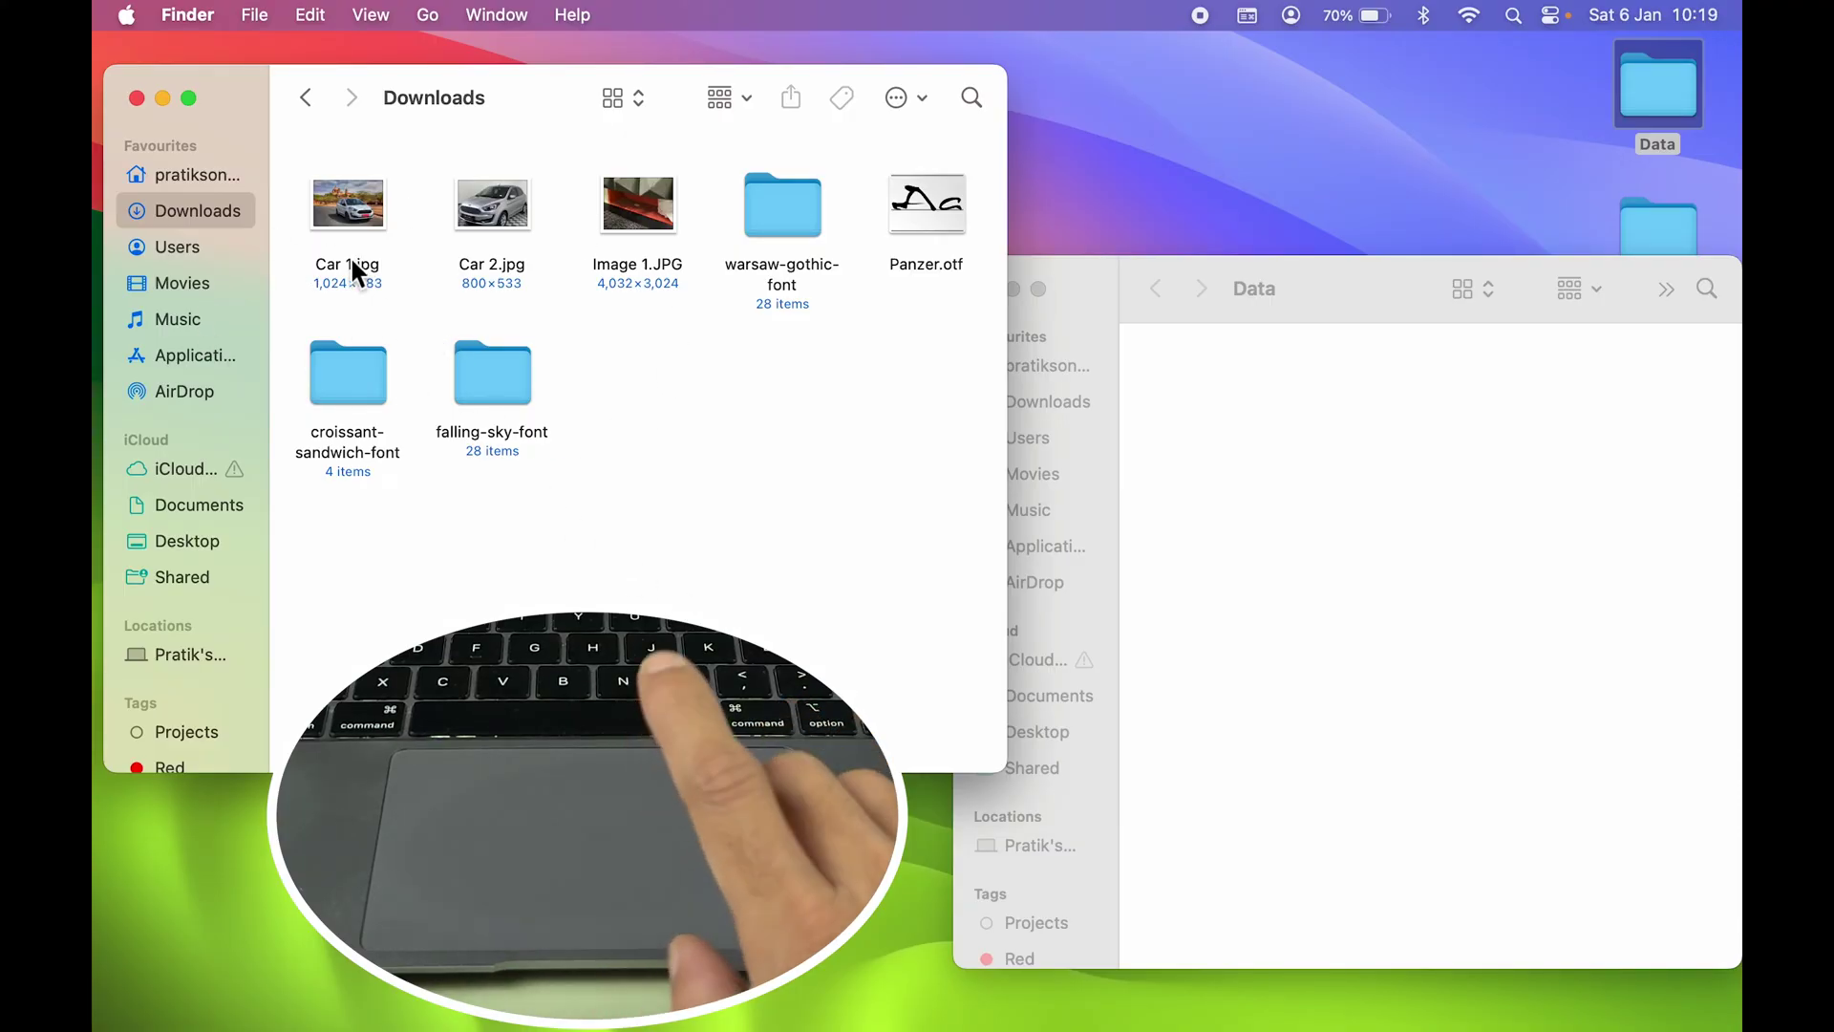
drag(350, 255, 1200, 444)
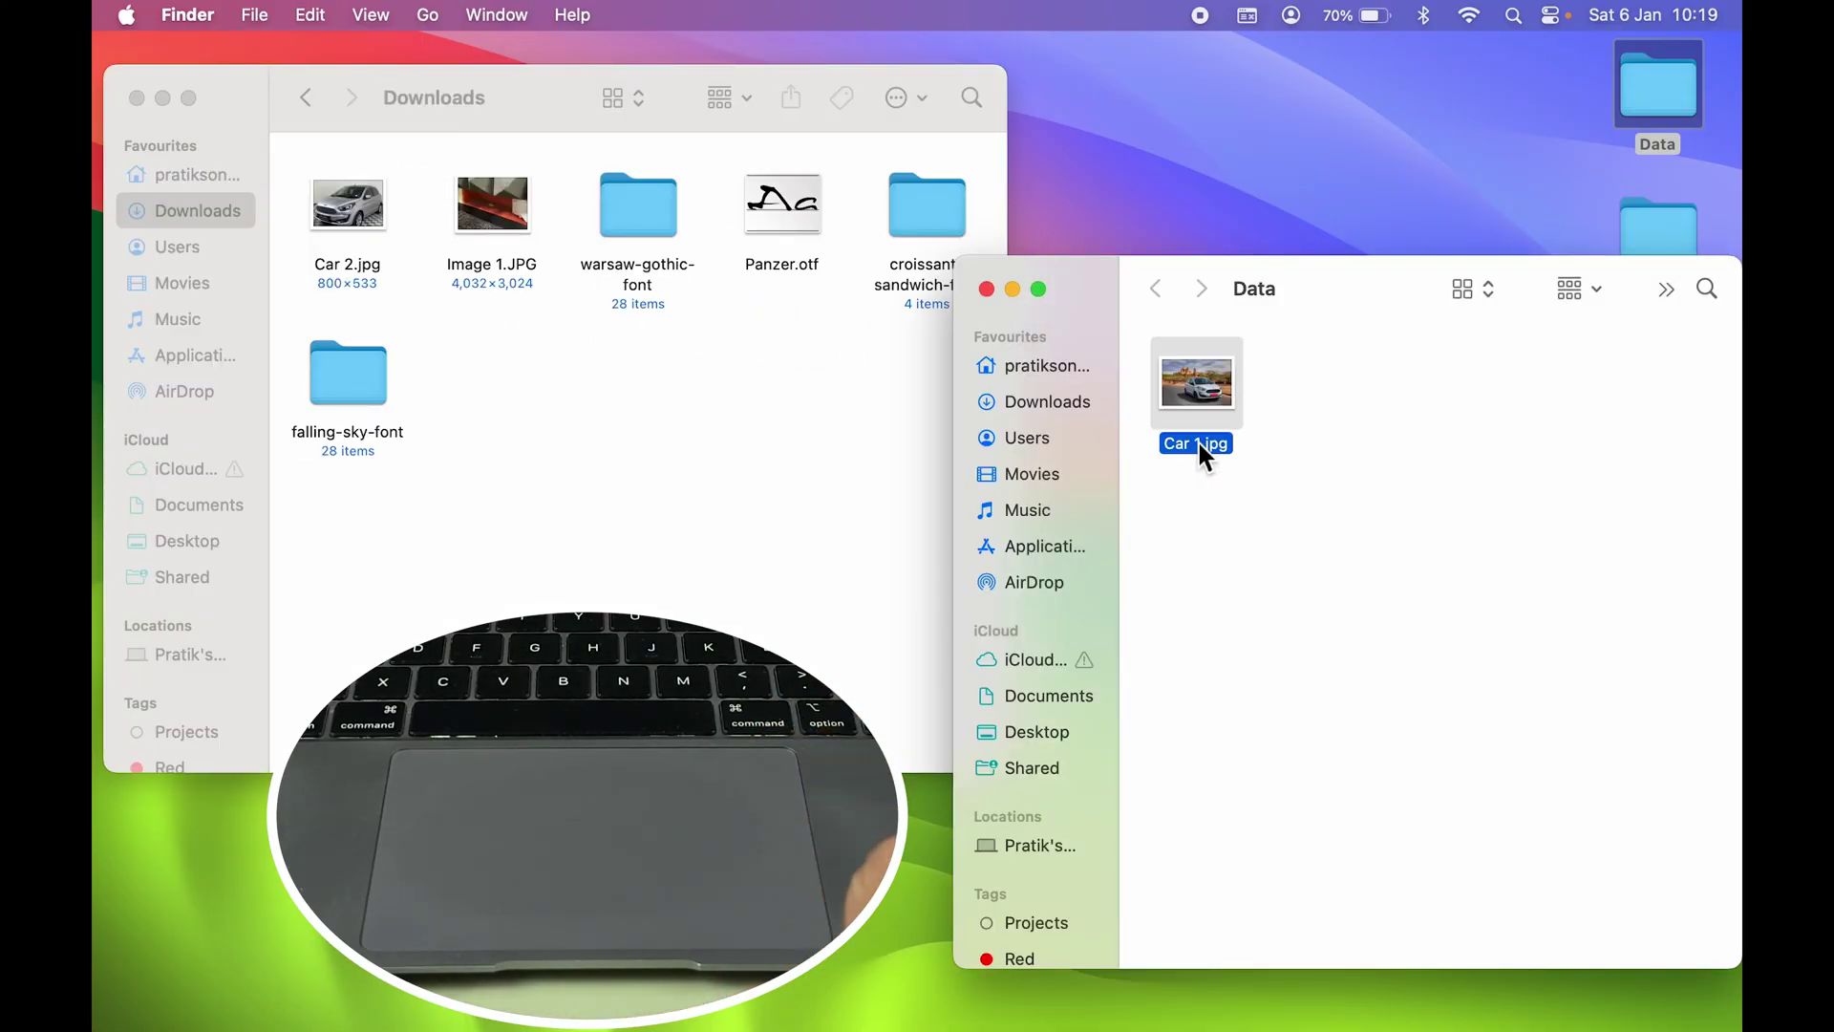
click(1301, 565)
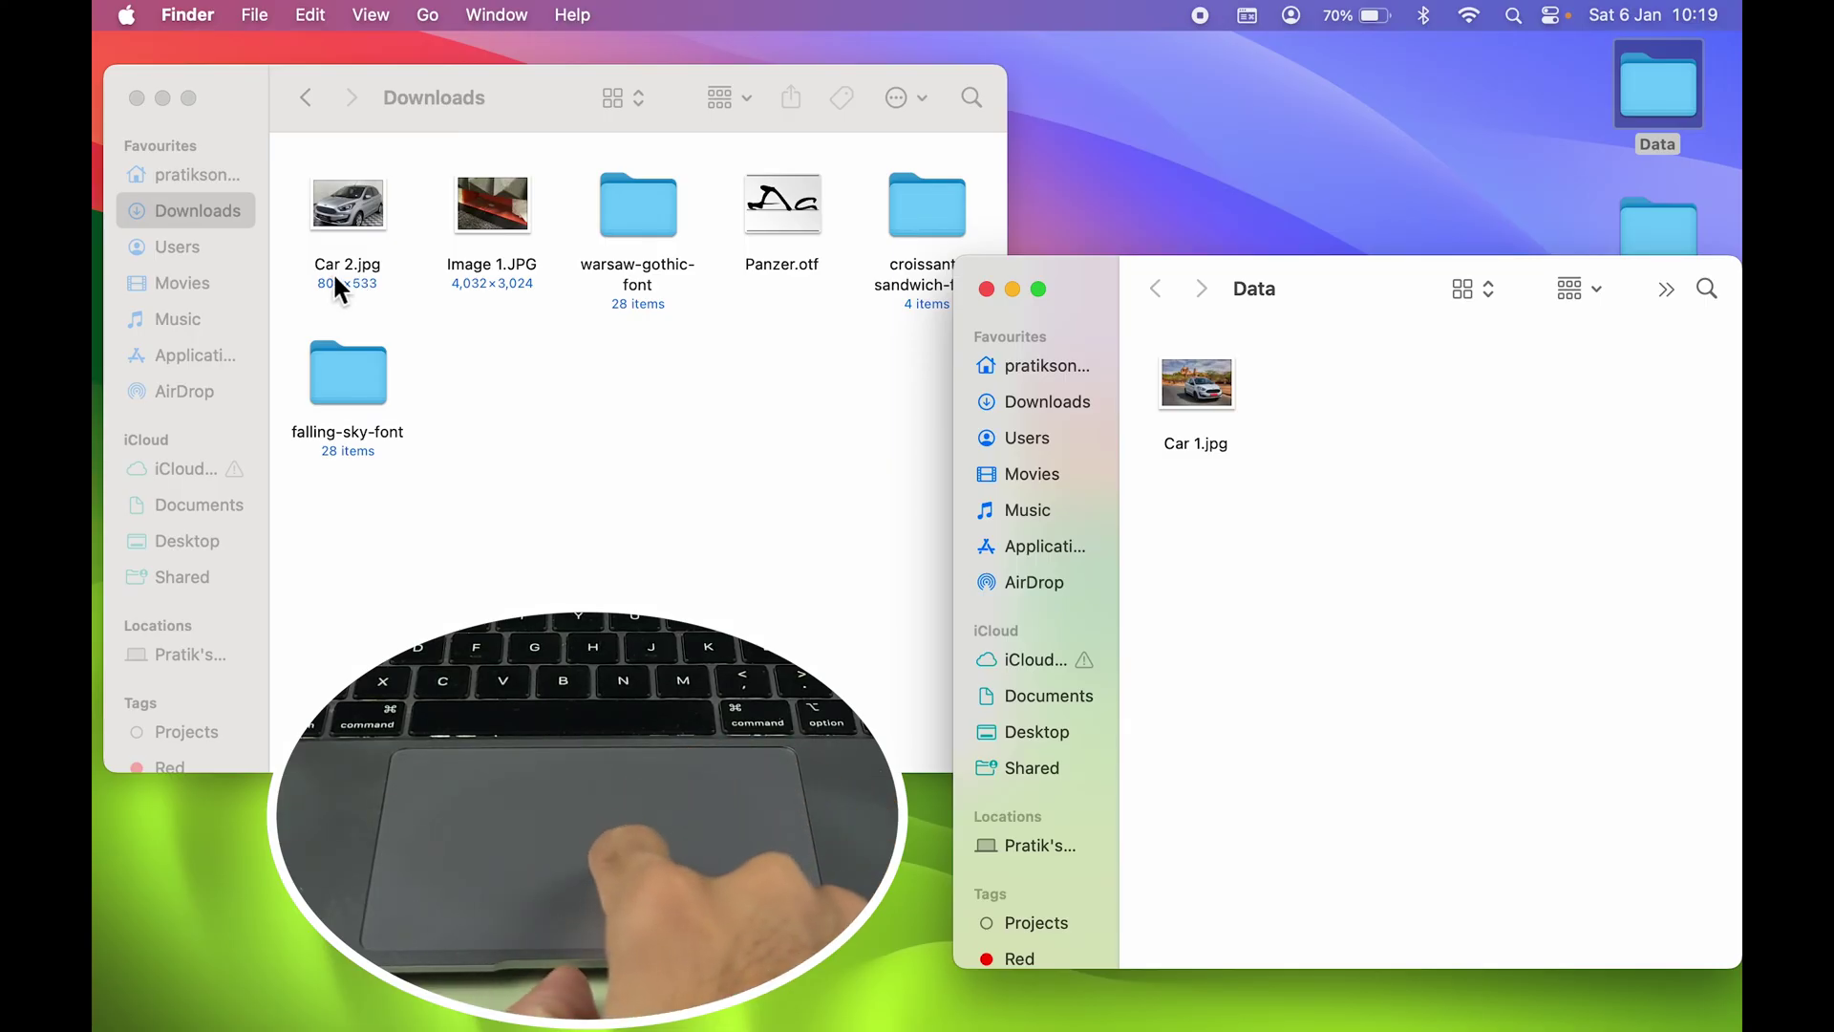
Step: Drag Car 2.jpg from Downloads into the Data window, leaving both car images in Data
click(489, 471)
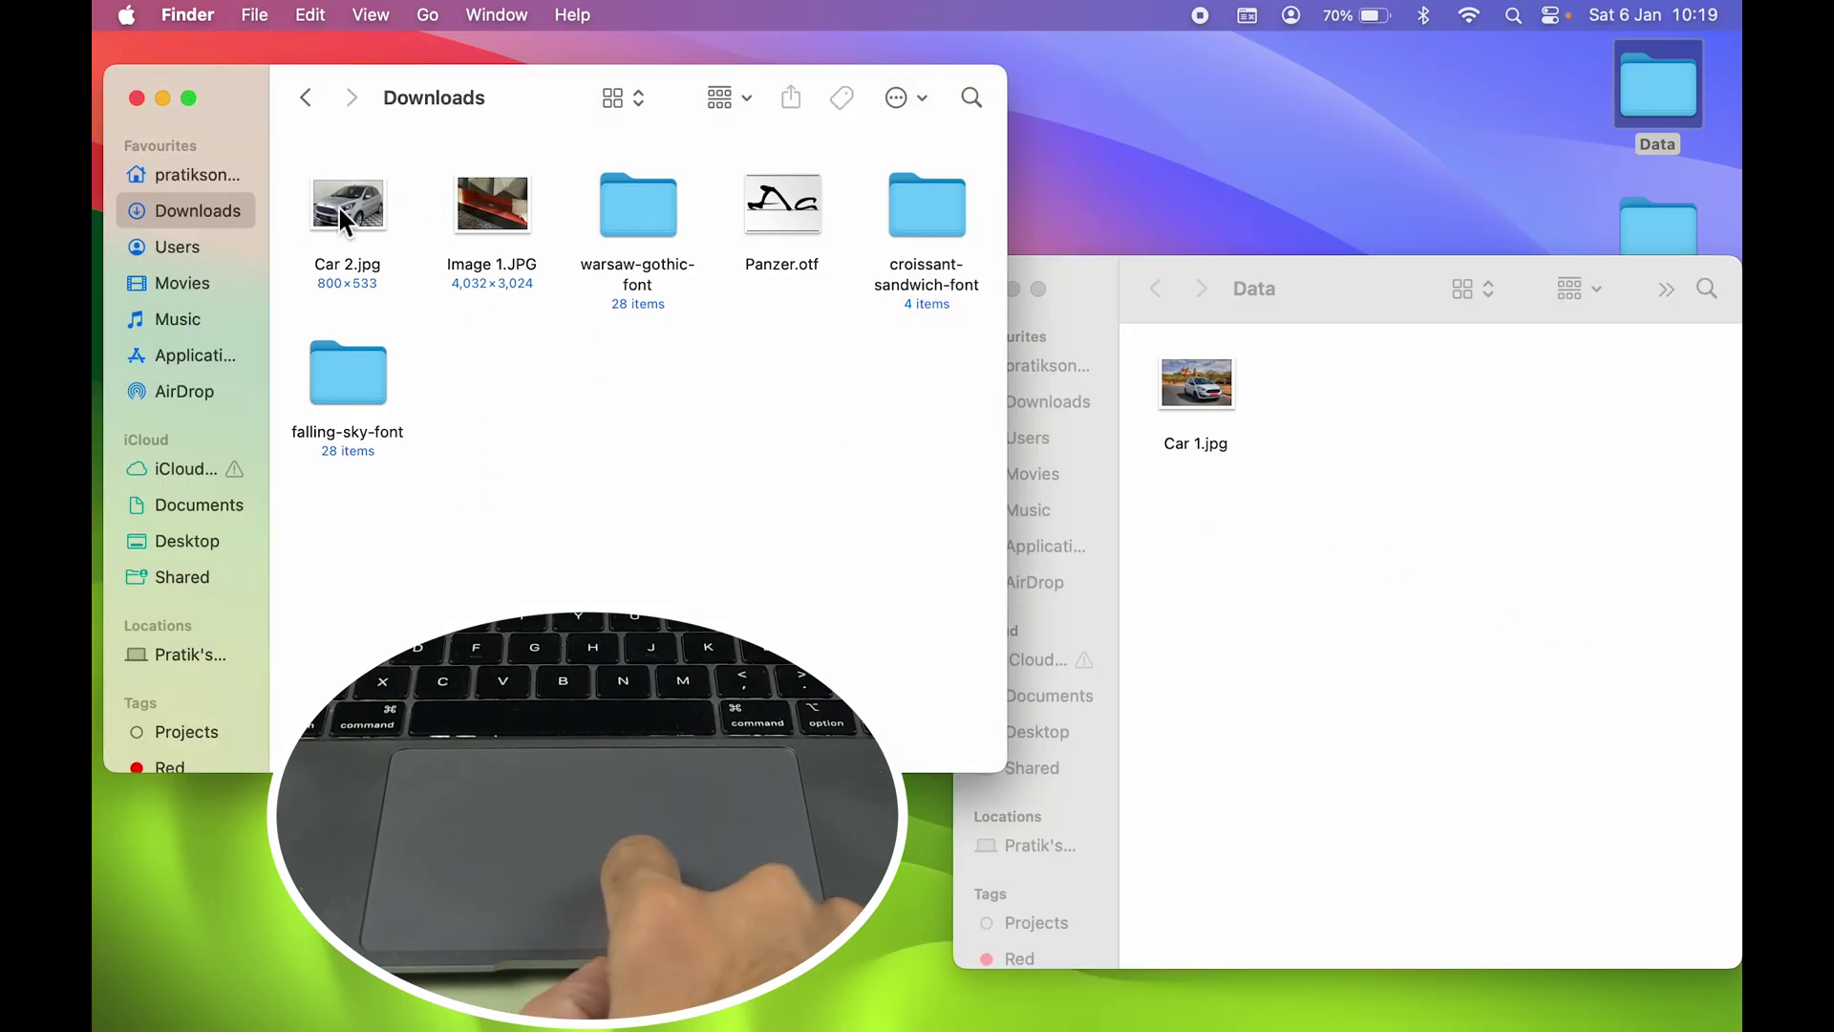
click(340, 260)
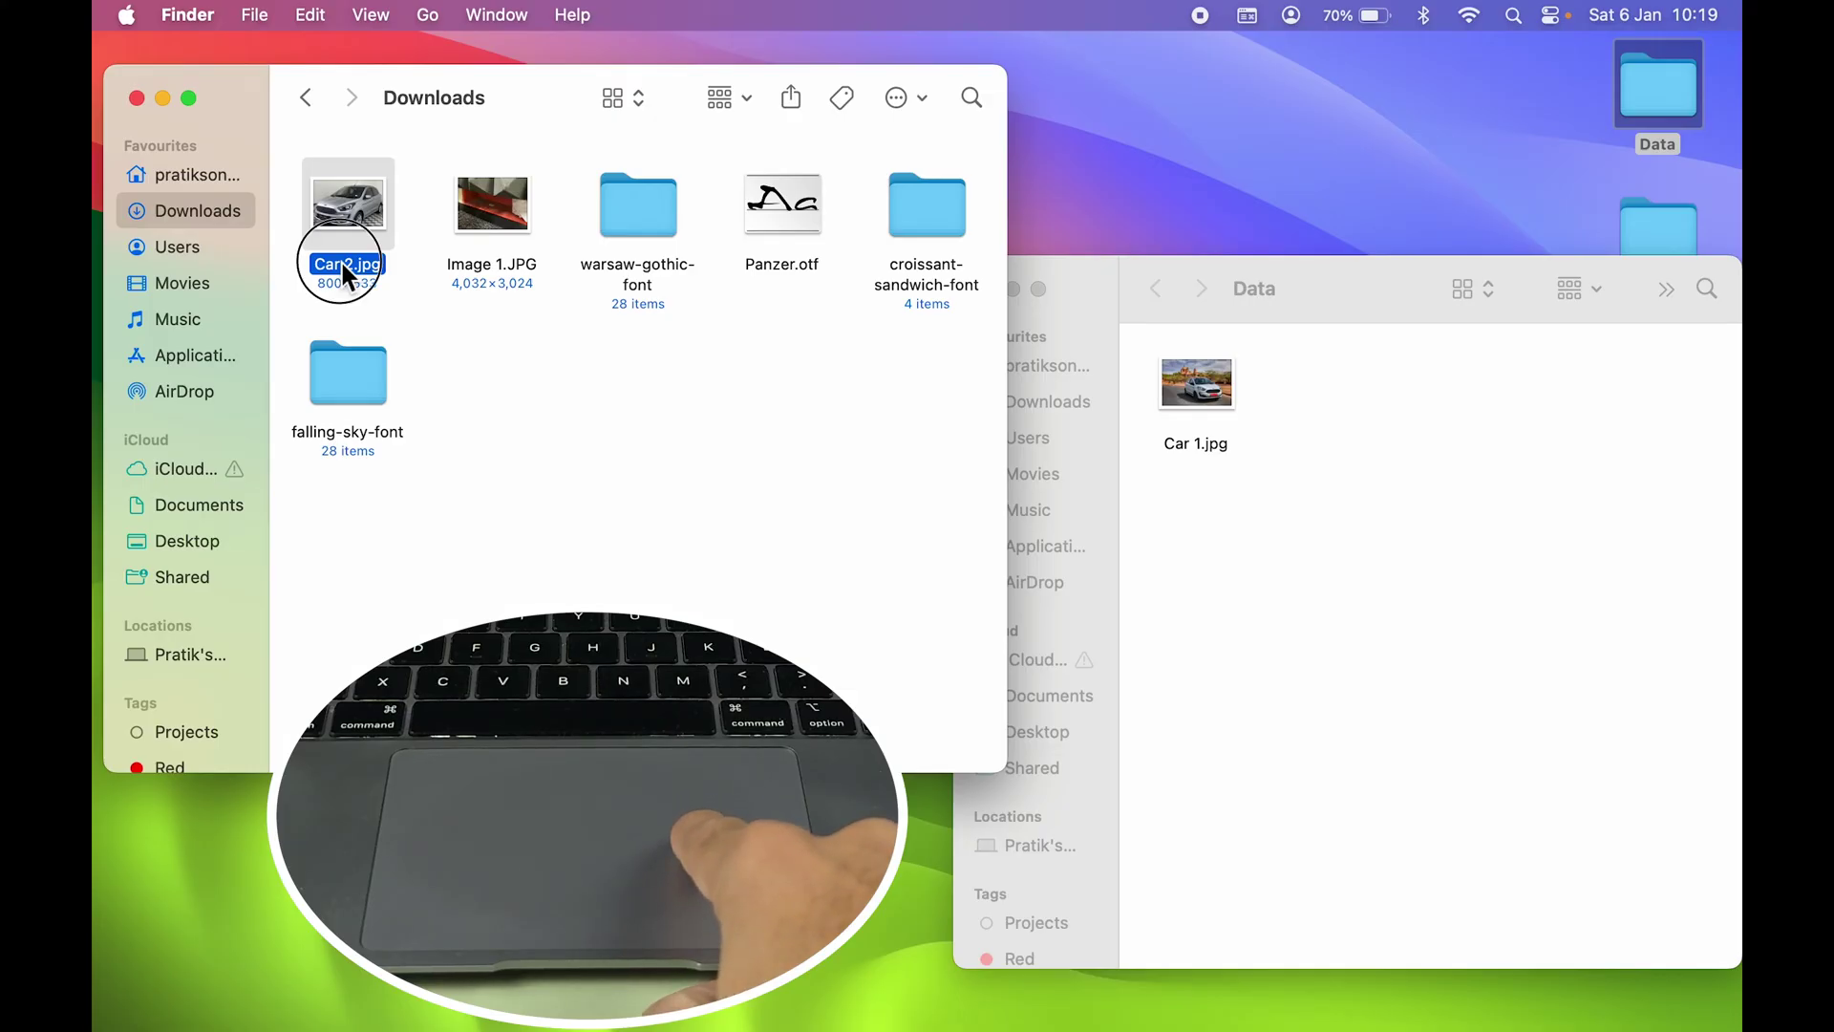
mouse_move(342, 263)
mouse_down()
mouse_move(547, 296)
mouse_move(626, 347)
mouse_move(353, 265)
mouse_up()
click(609, 516)
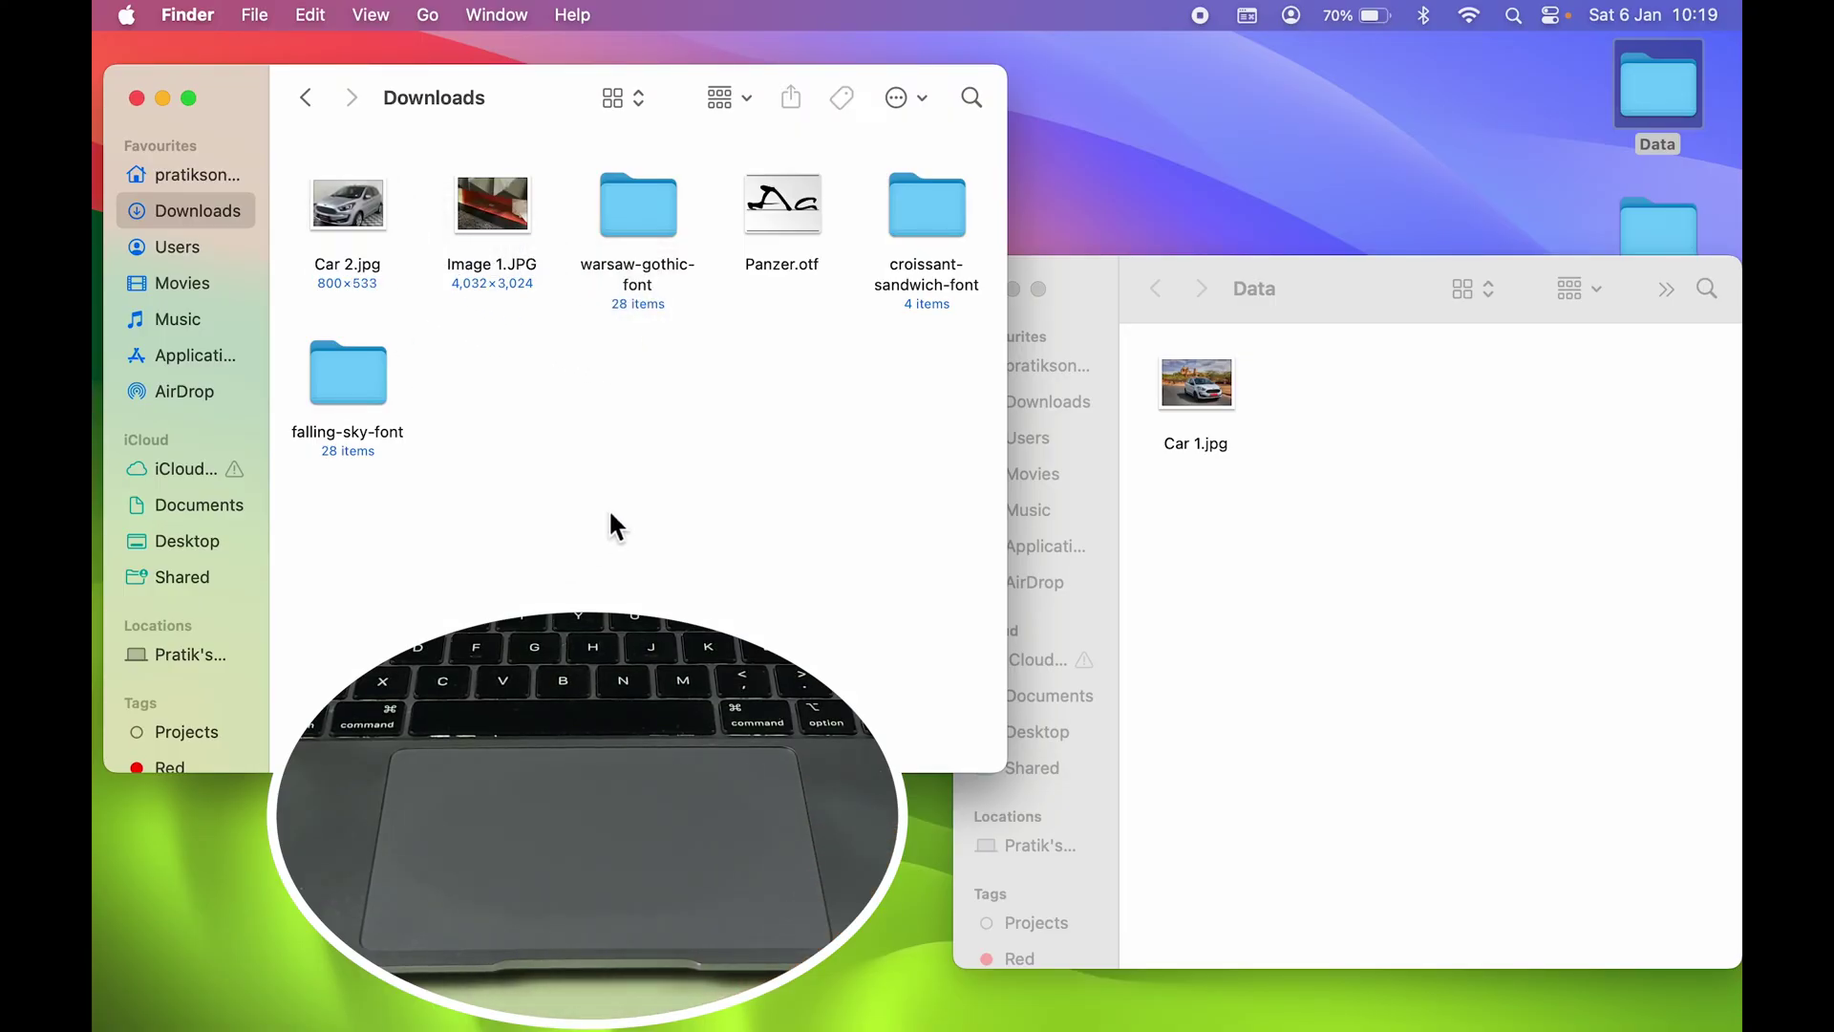
click(351, 264)
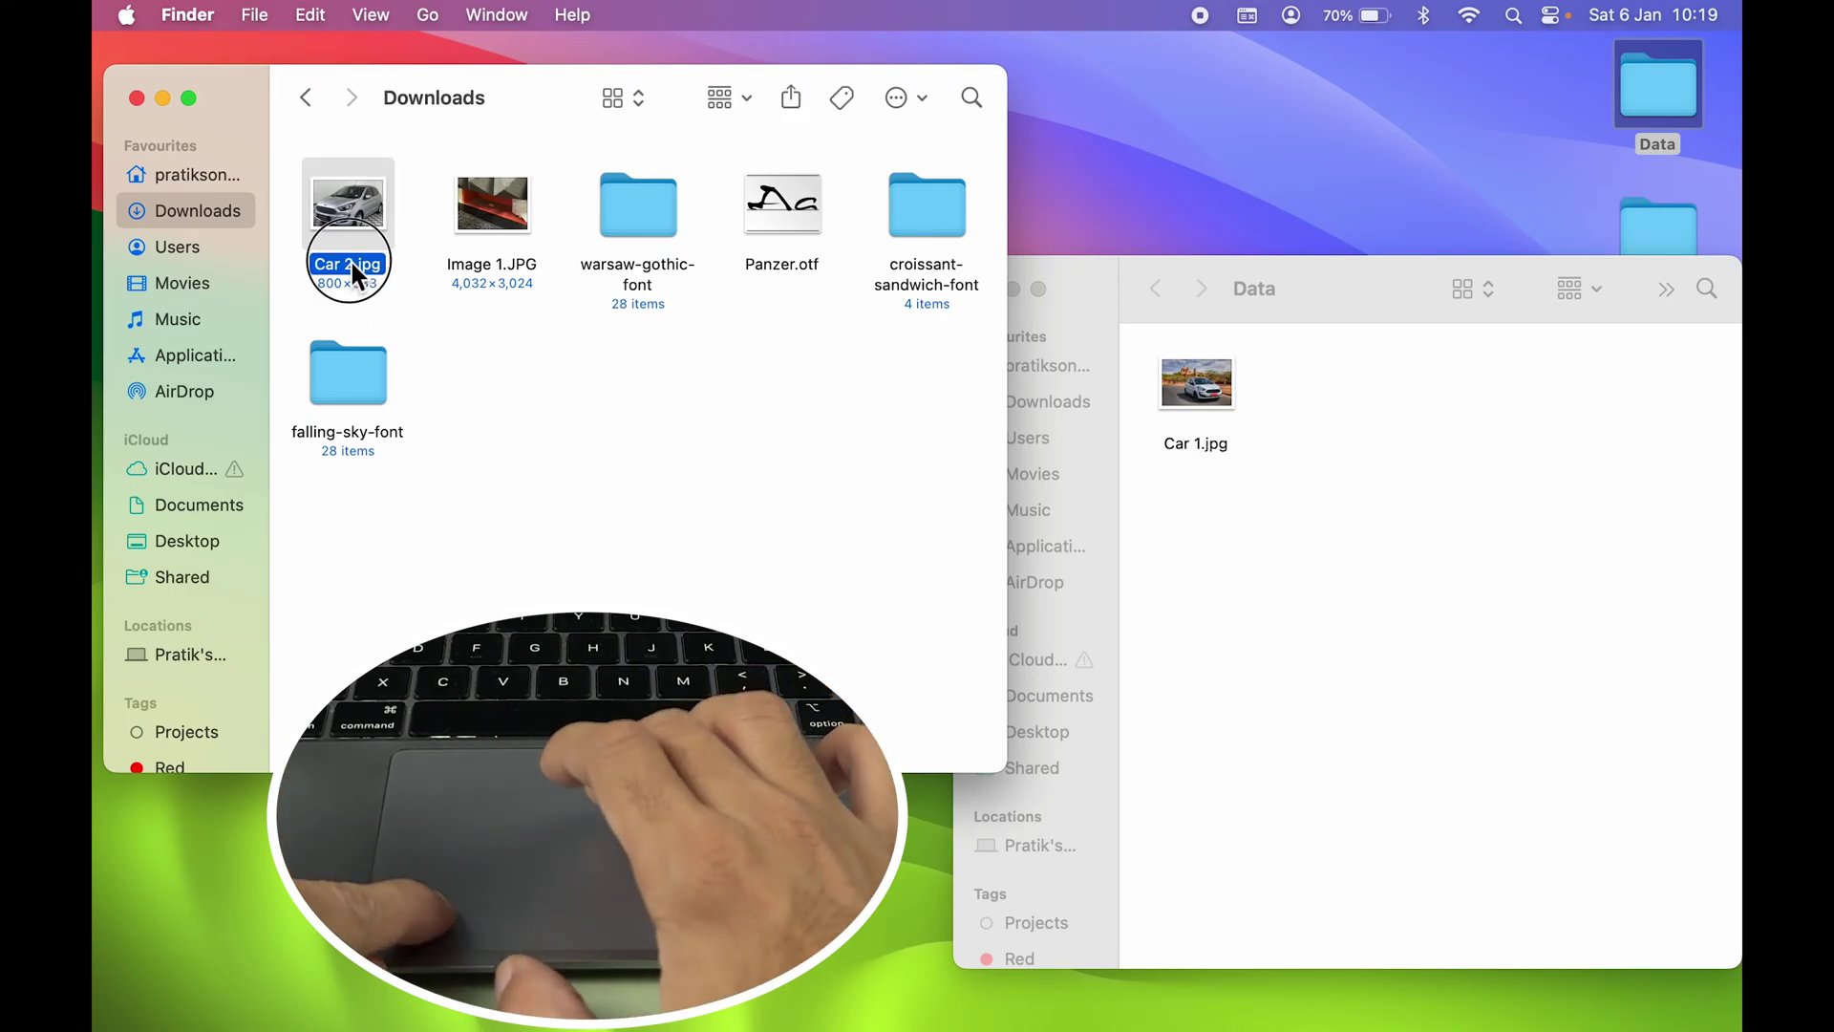
drag(352, 262, 1385, 476)
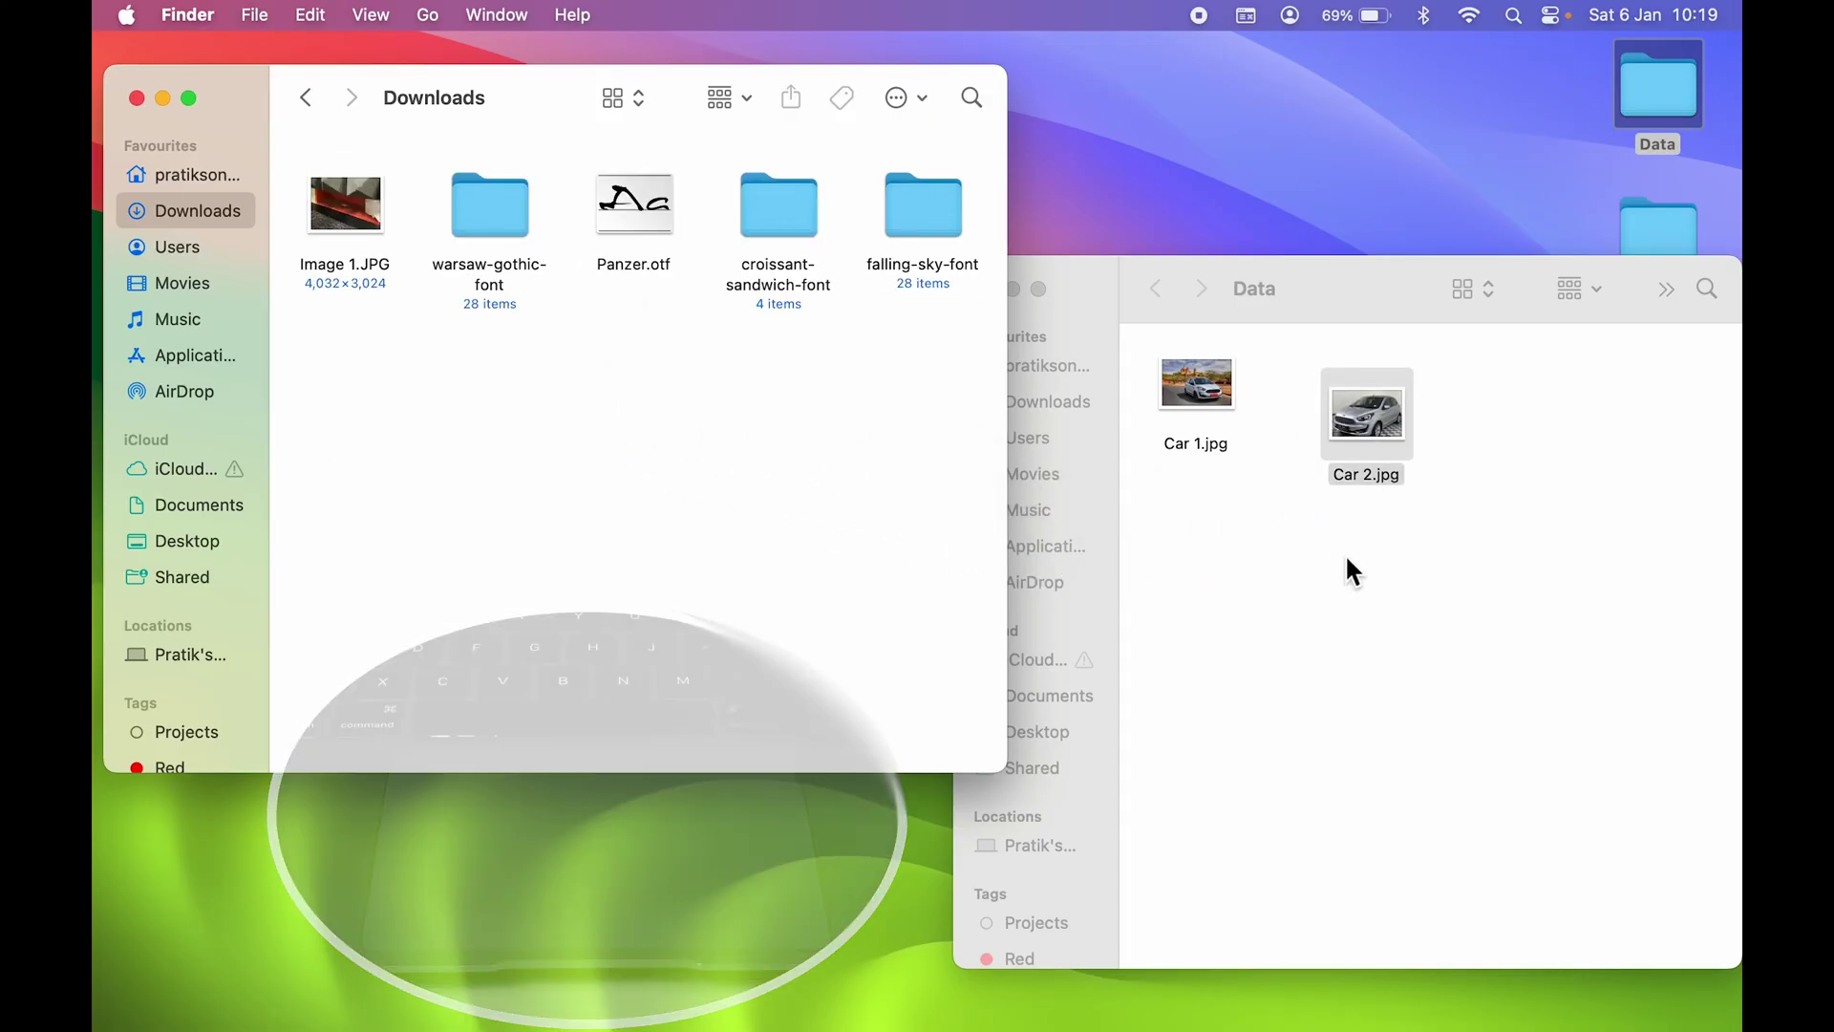
click(1344, 564)
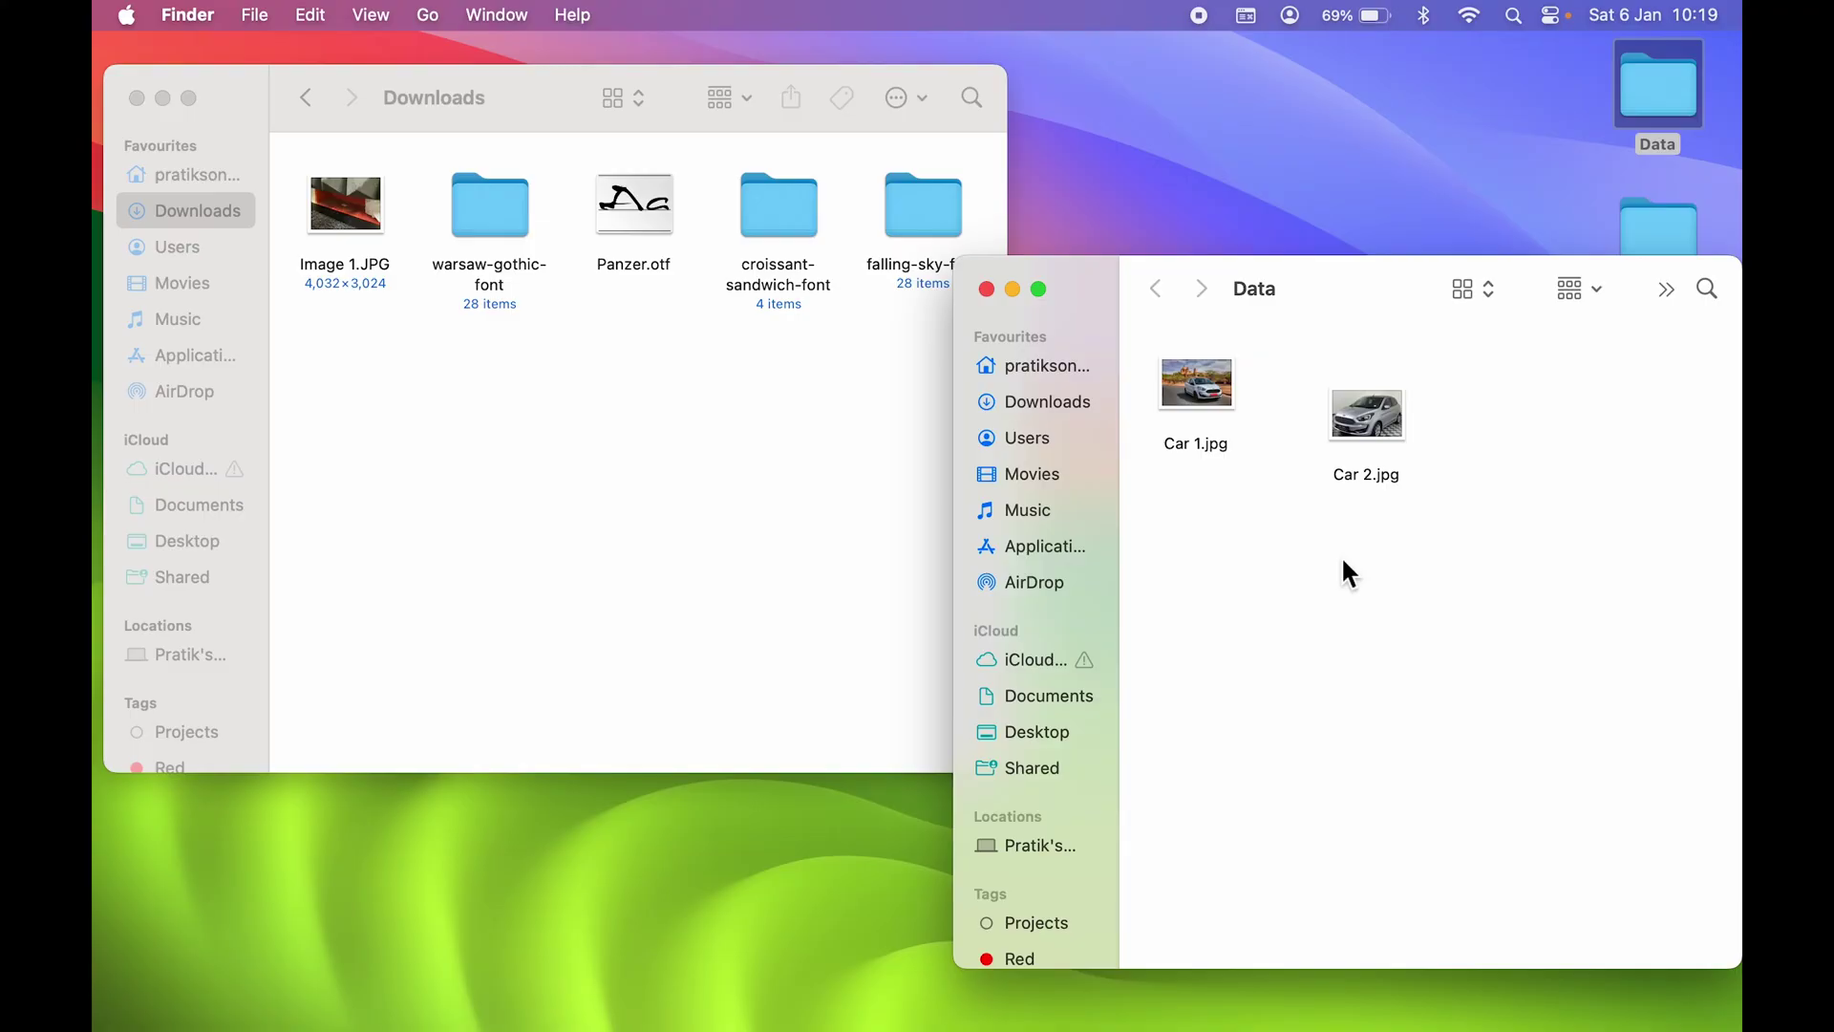
Step: Close the Data and Downloads Finder windows and launch System Settings
click(988, 291)
click(136, 98)
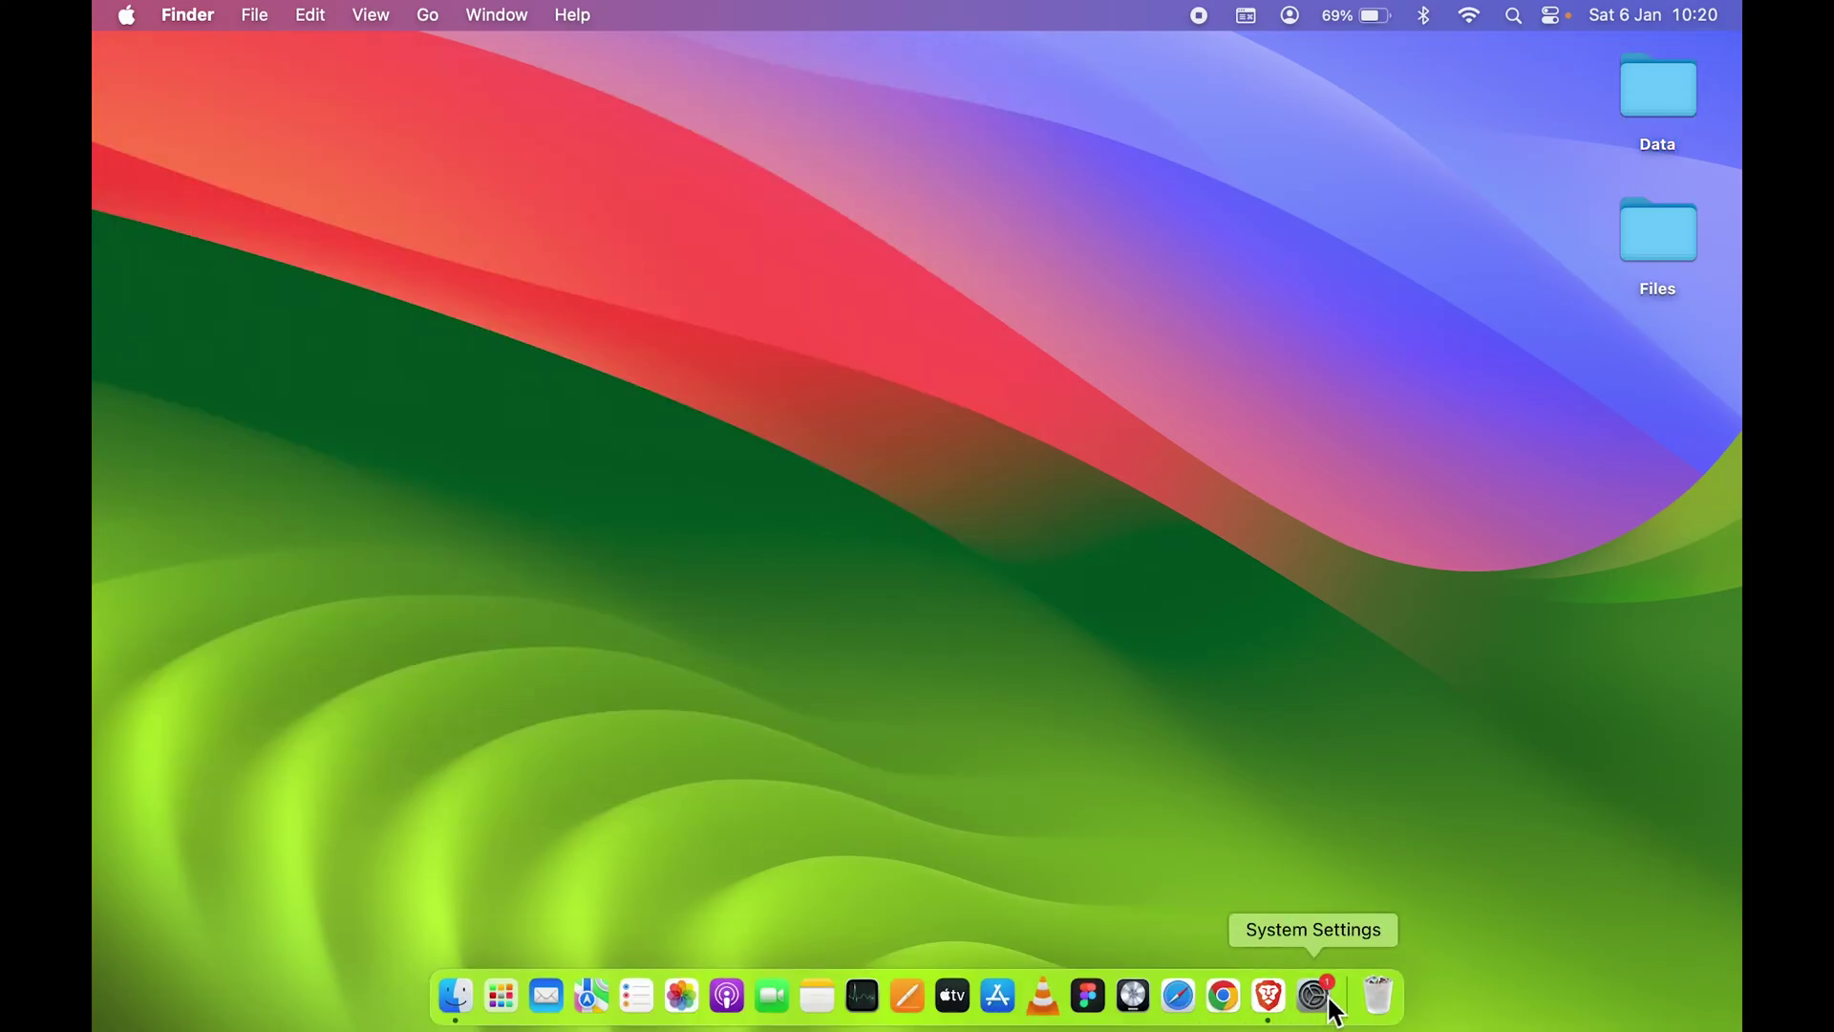
click(1314, 995)
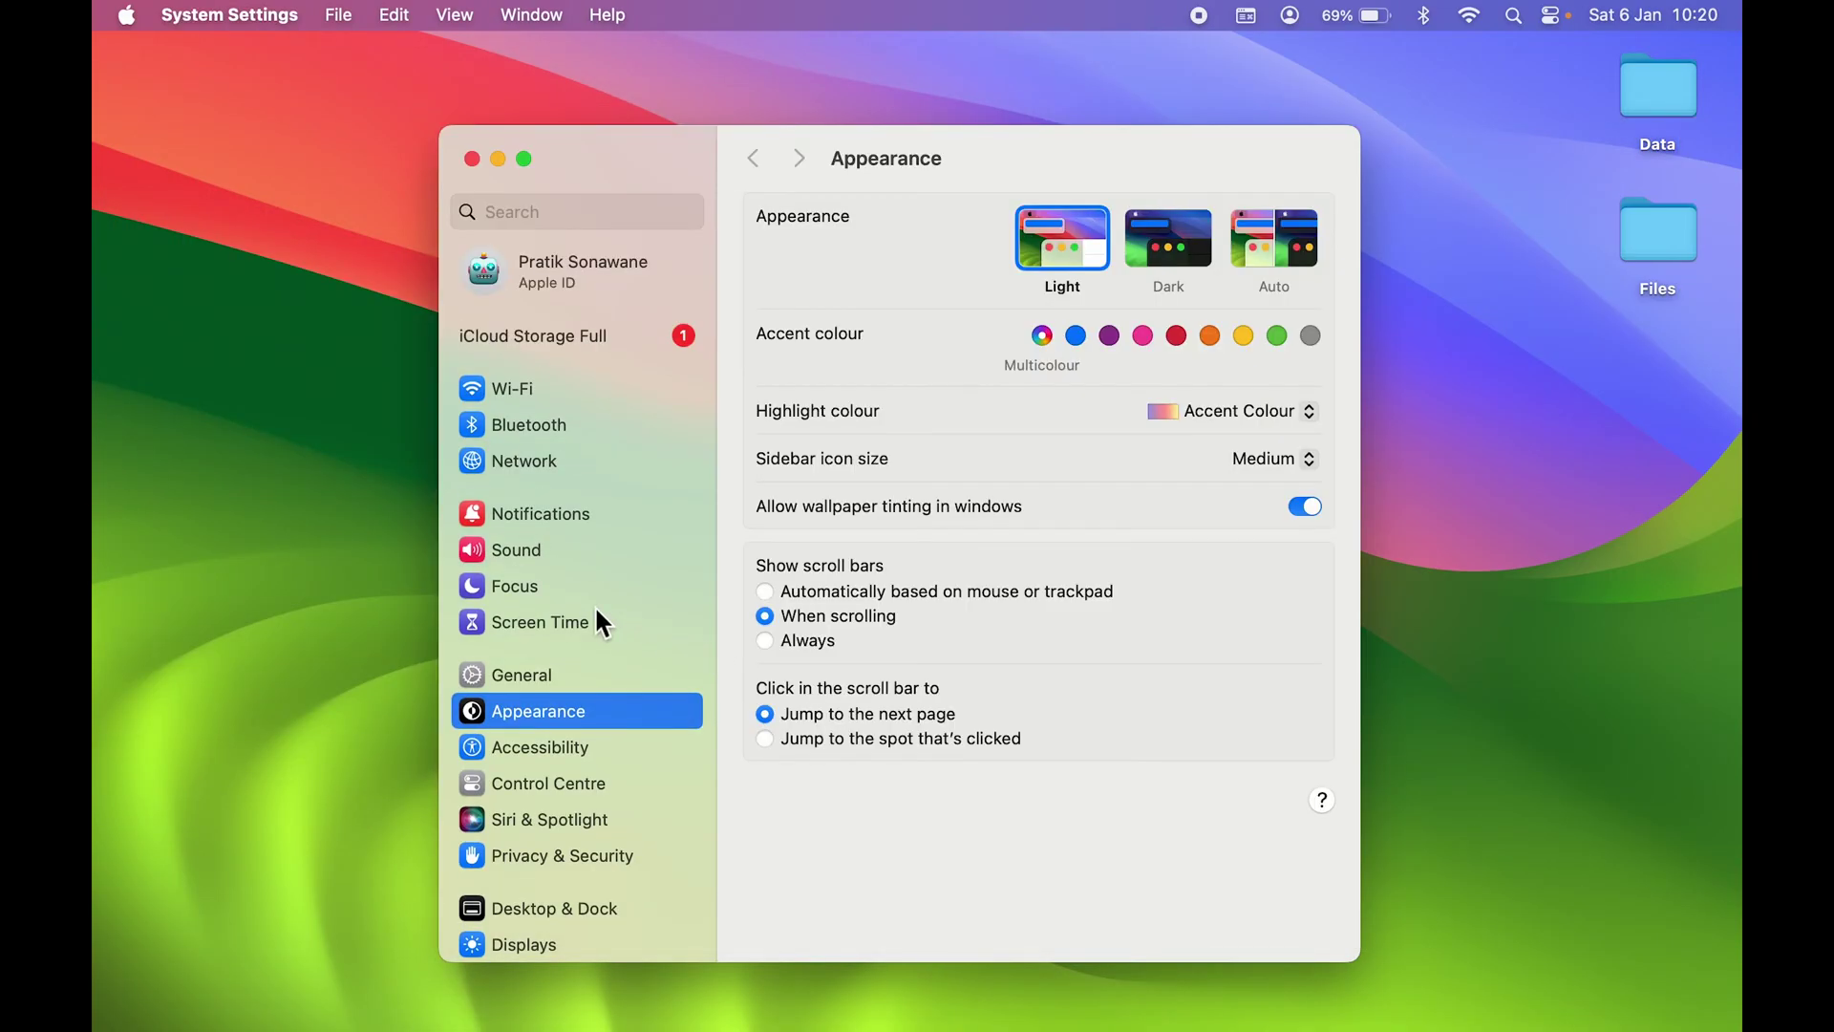
Step: View the Trackpad settings, where Tap to click is on
scroll(594, 604, down, 10)
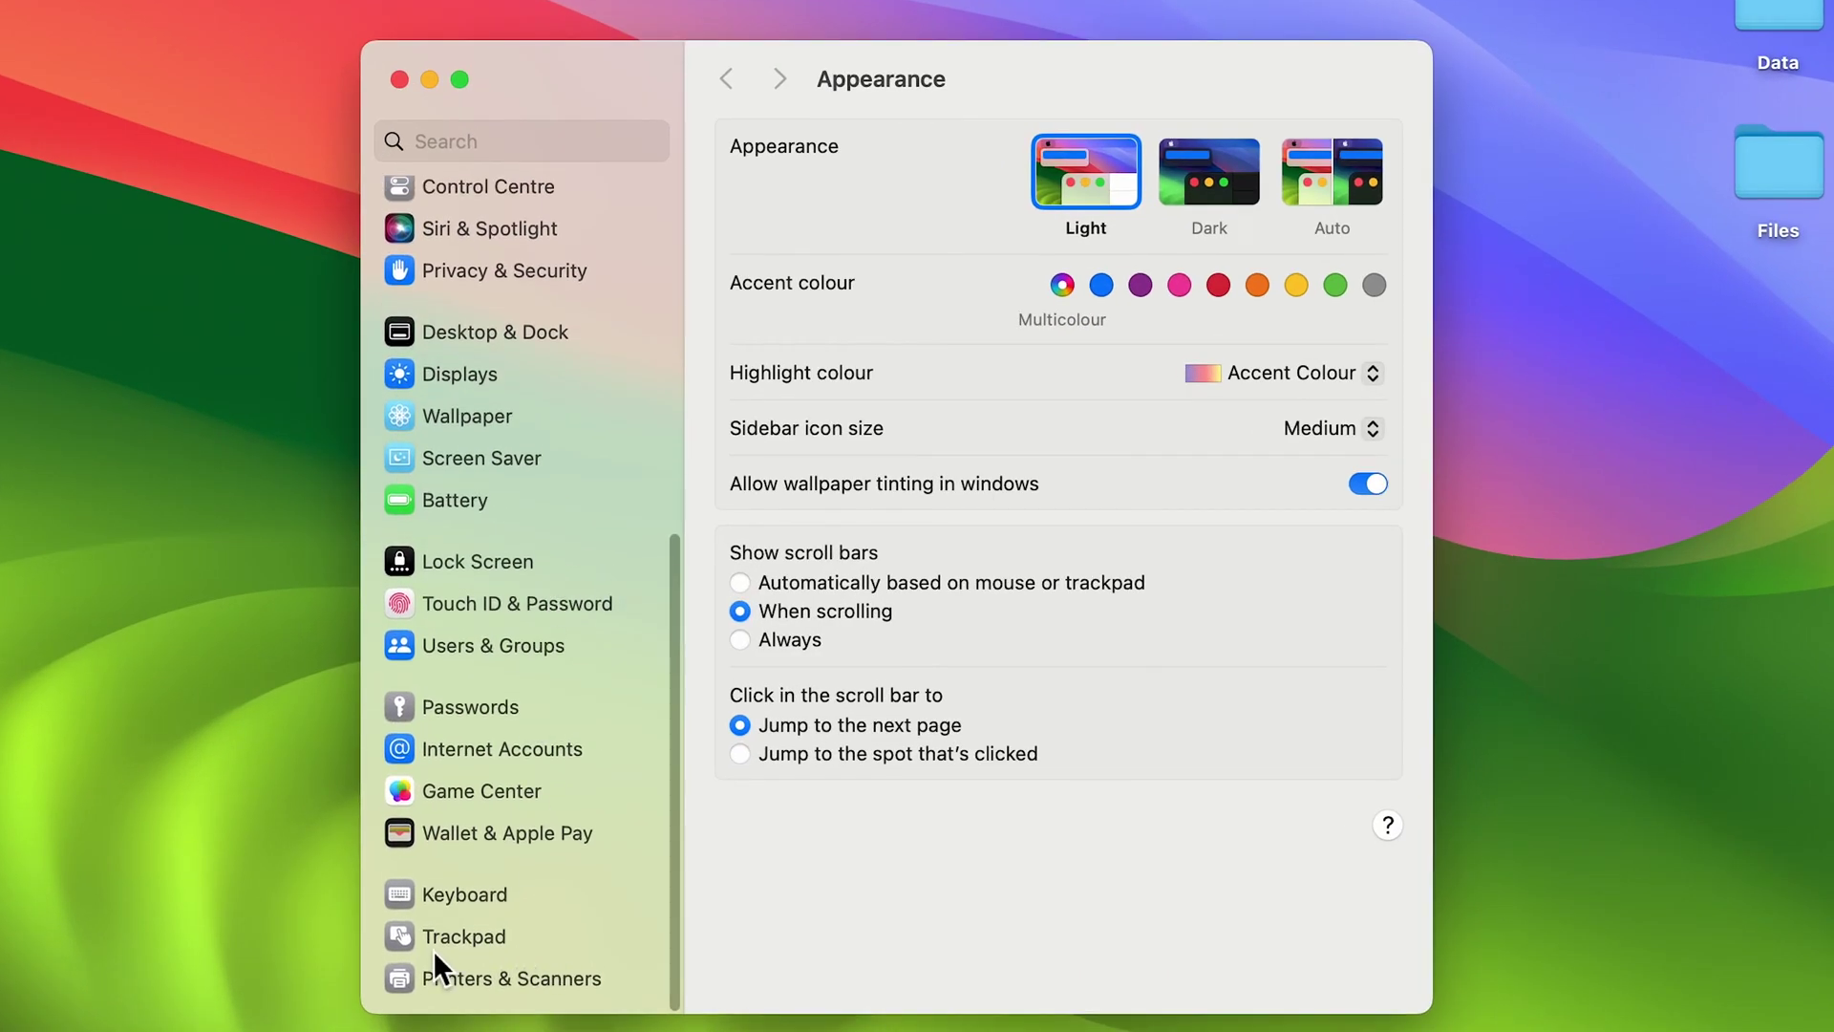
click(470, 942)
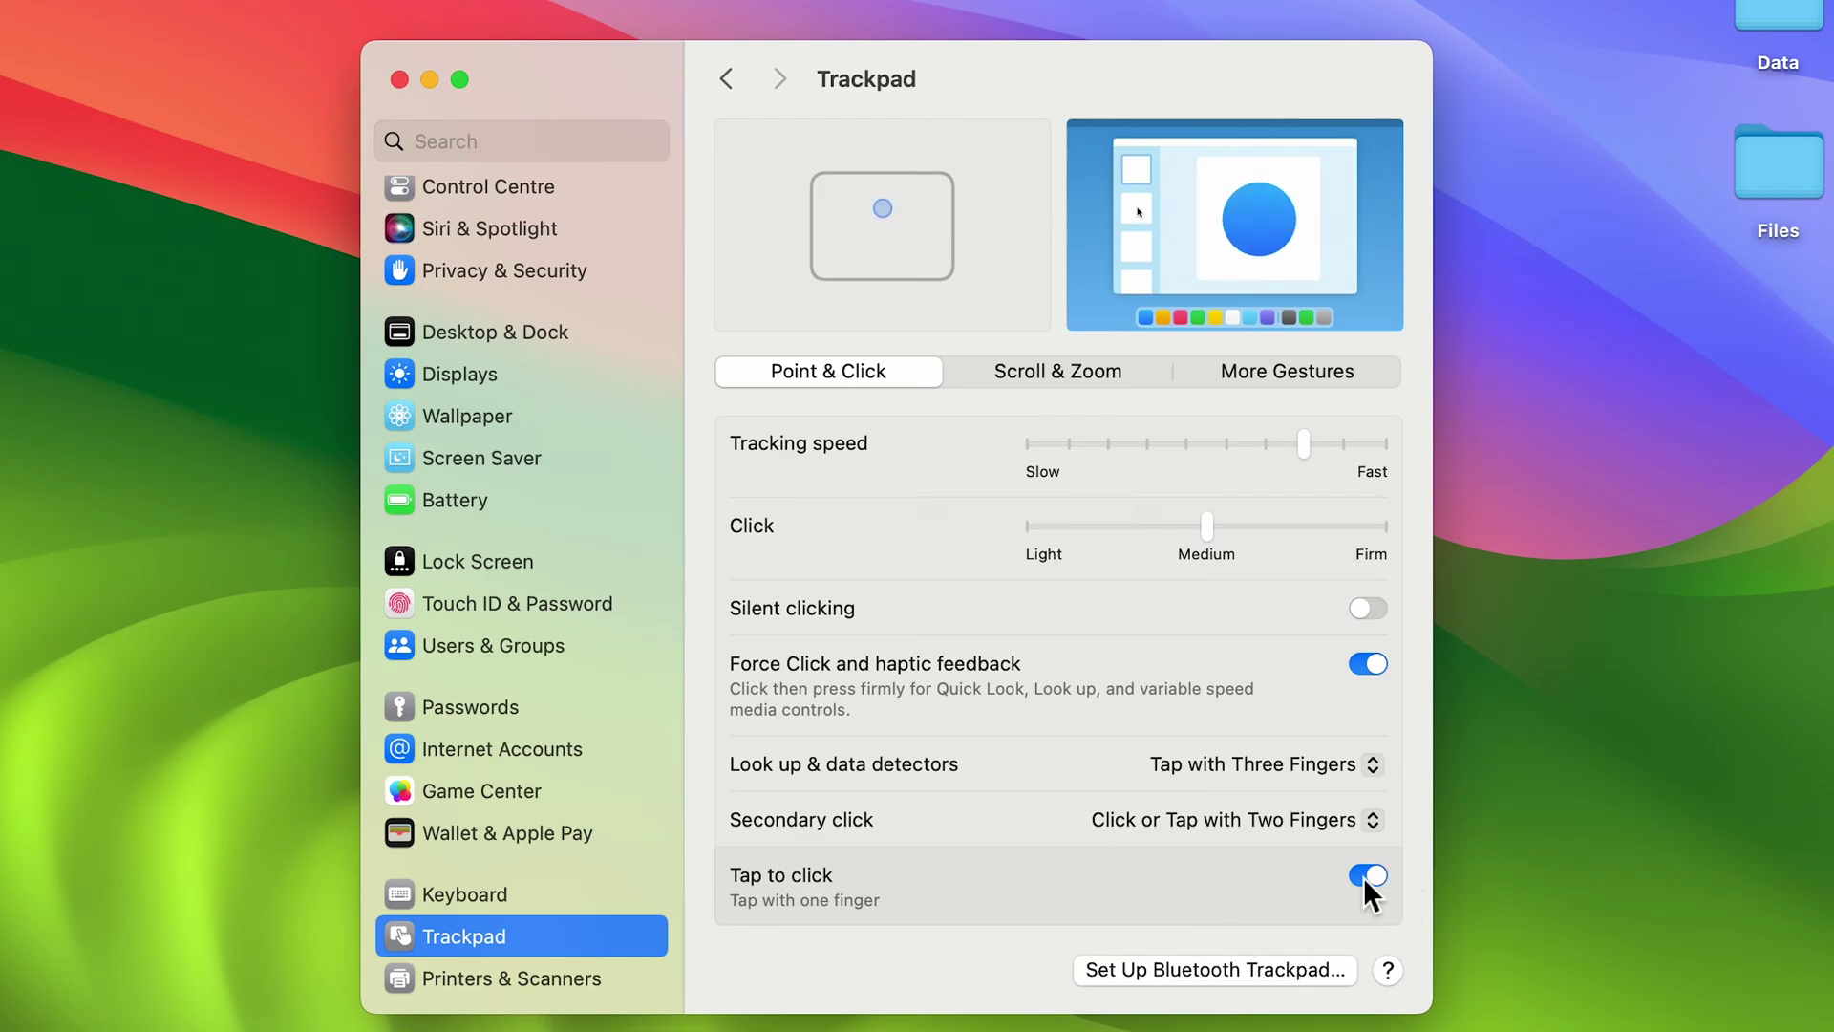
scroll(523, 689, up, 5)
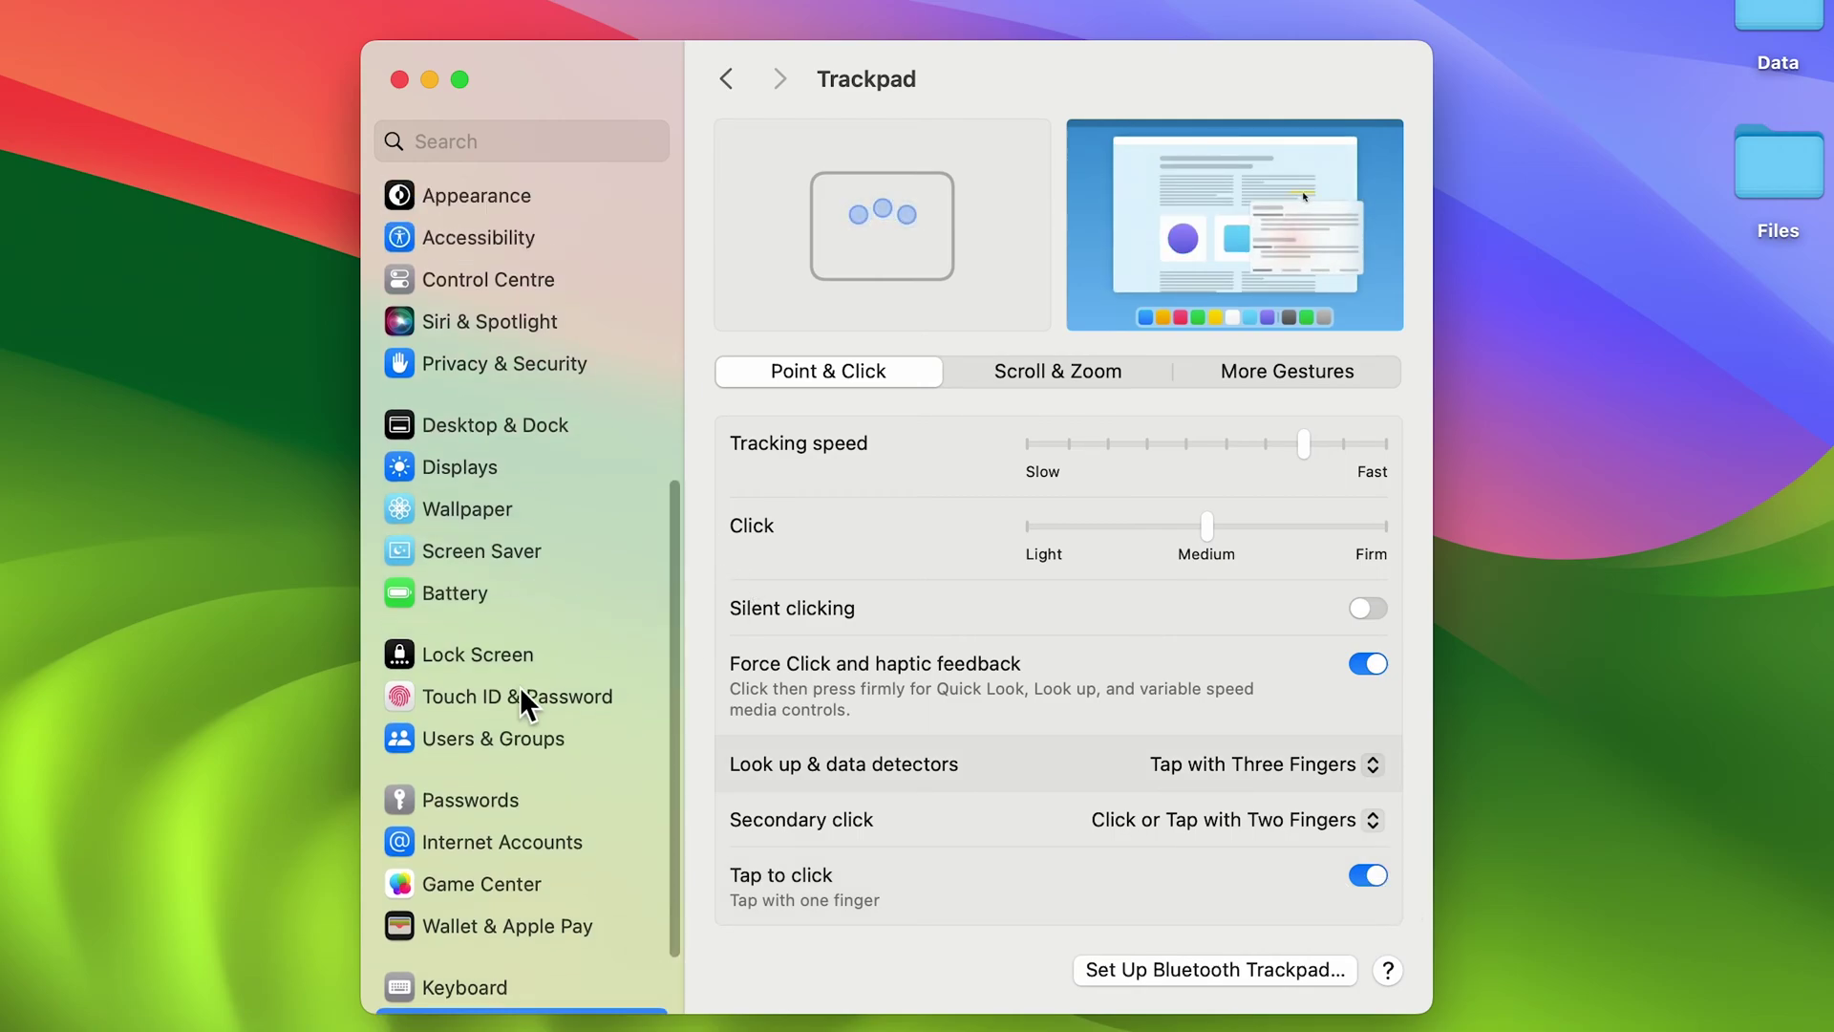
scroll(497, 659, up, 2)
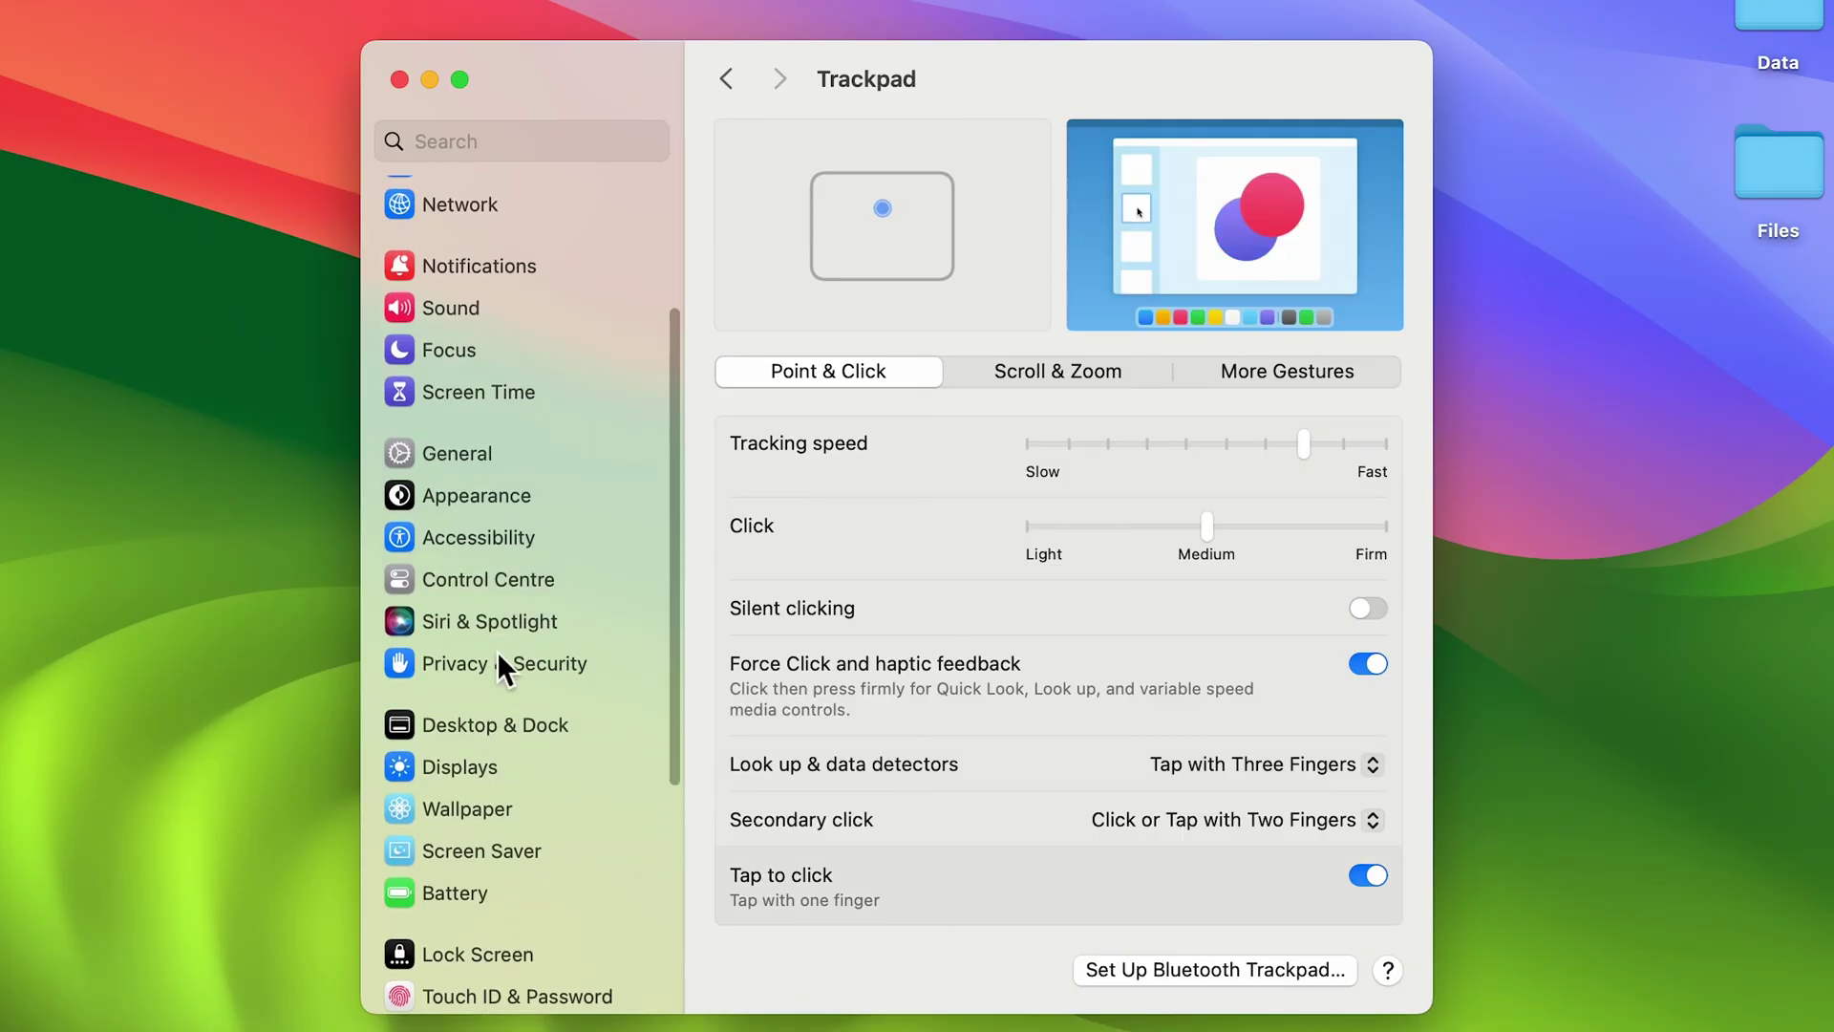
Step: Go to Accessibility and open Pointer Control under the Motor section
click(489, 604)
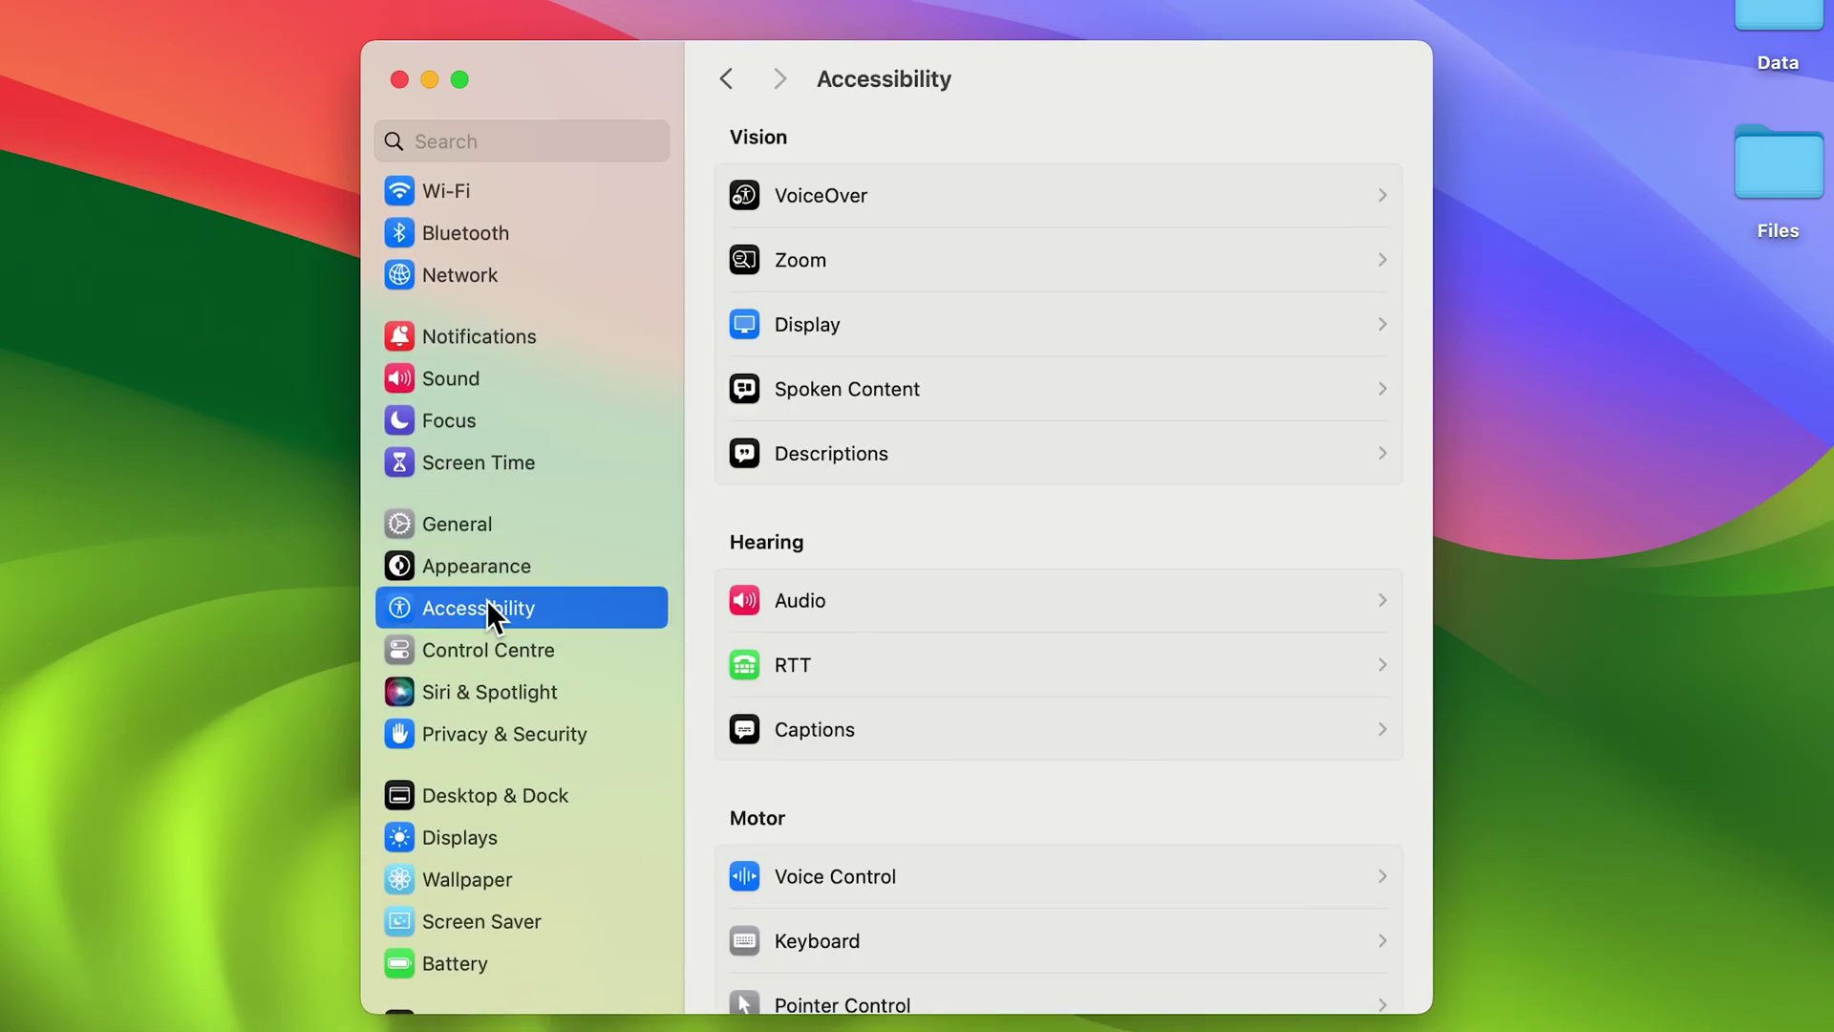
scroll(1053, 540, down, 3)
scroll(1060, 559, down, 2)
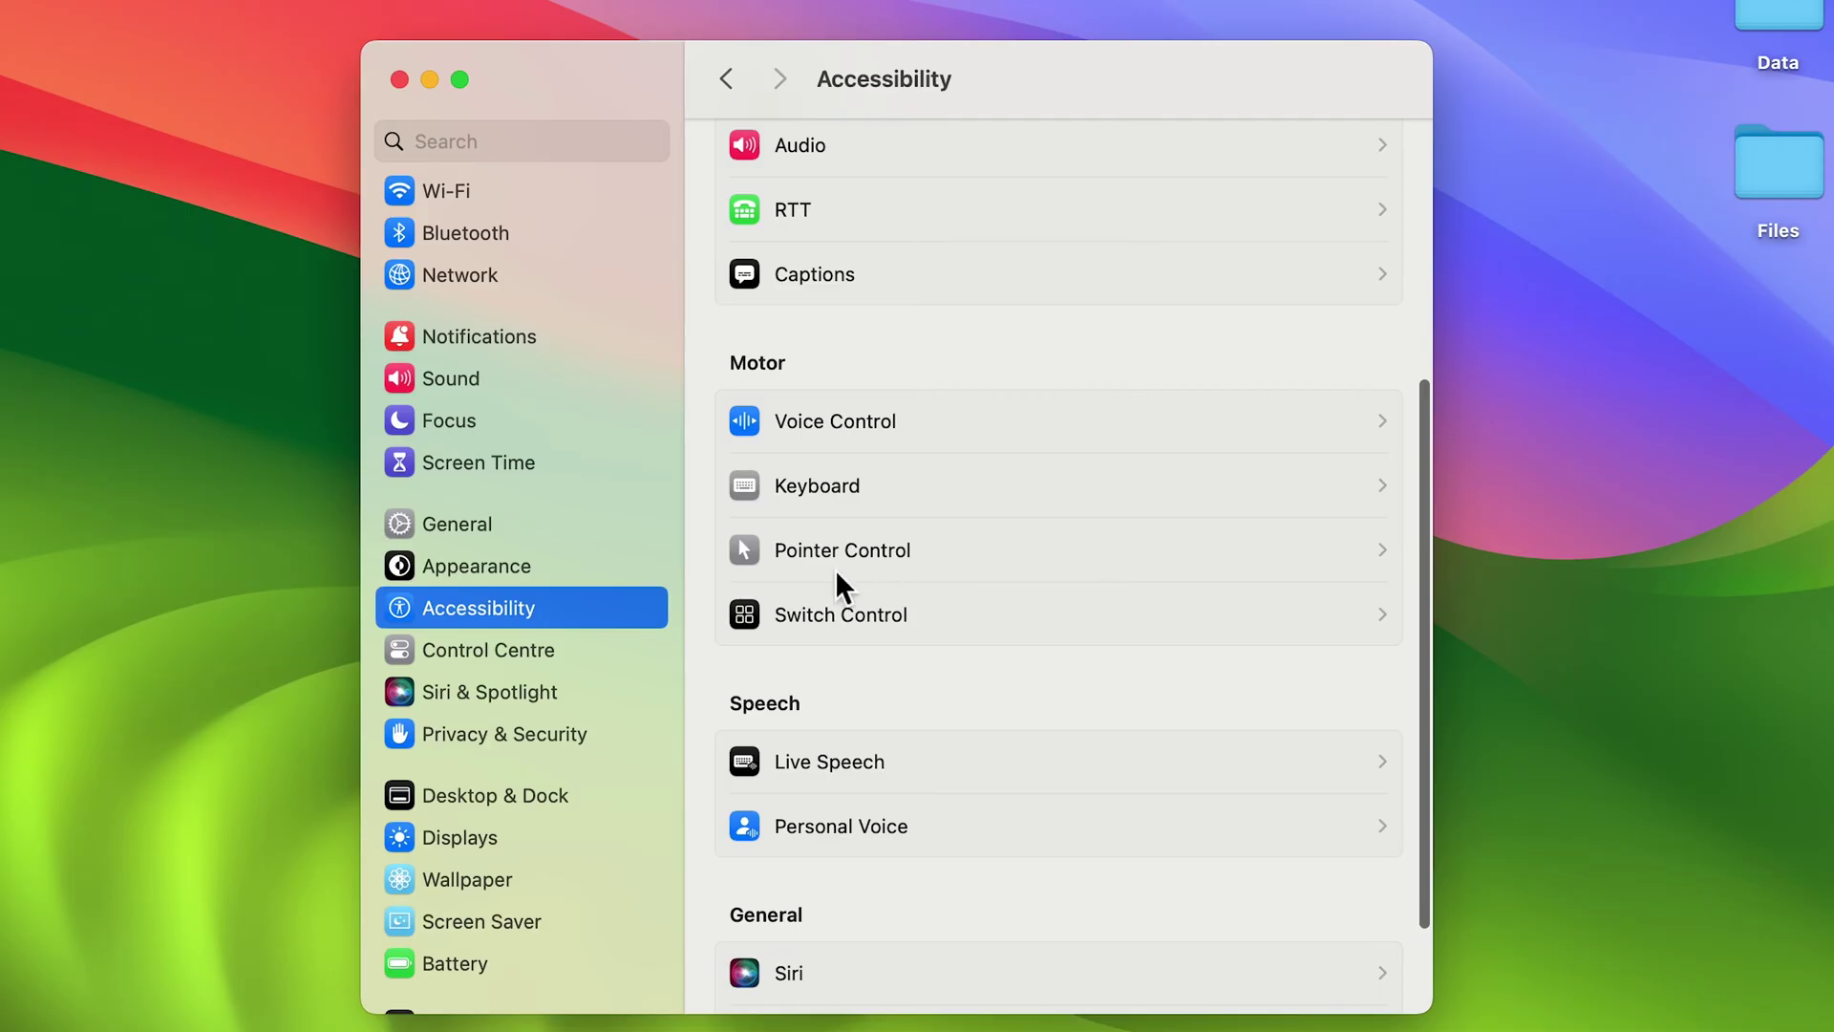
click(1024, 553)
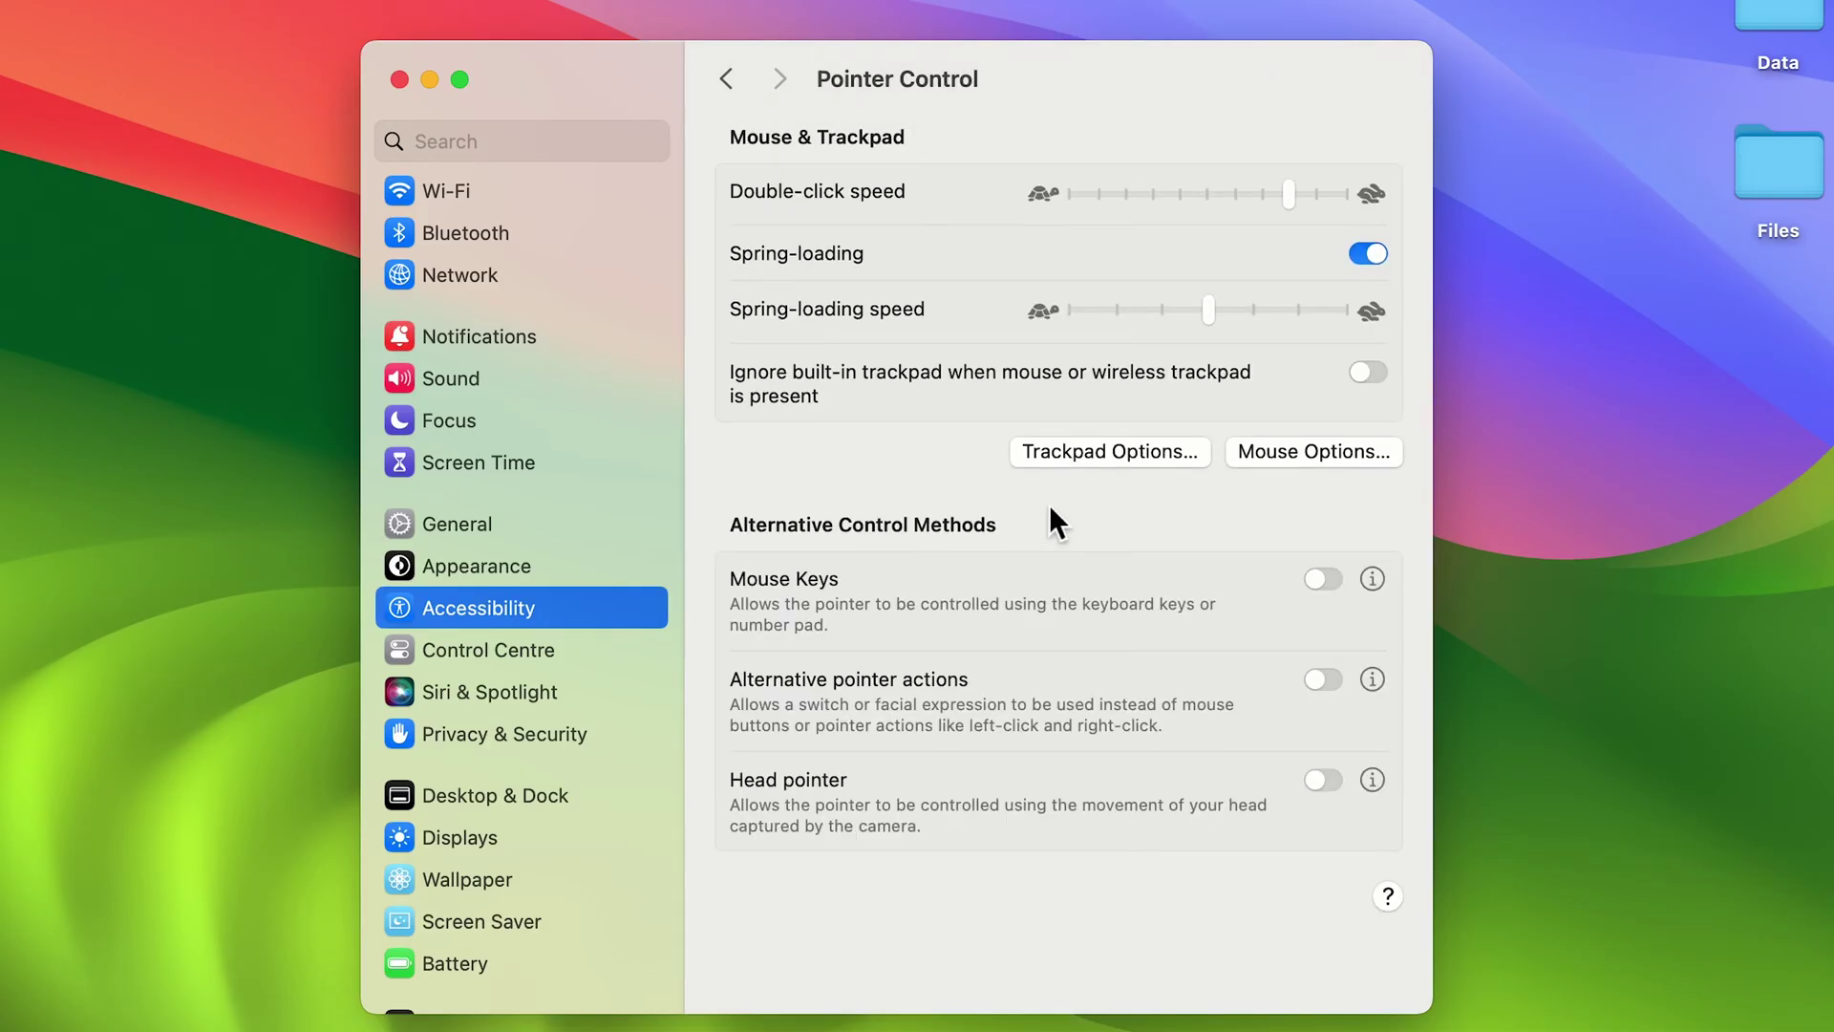
Step: In Trackpad Options, enable trackpad dragging with the Three-Finger Drag style and confirm with OK
click(1097, 453)
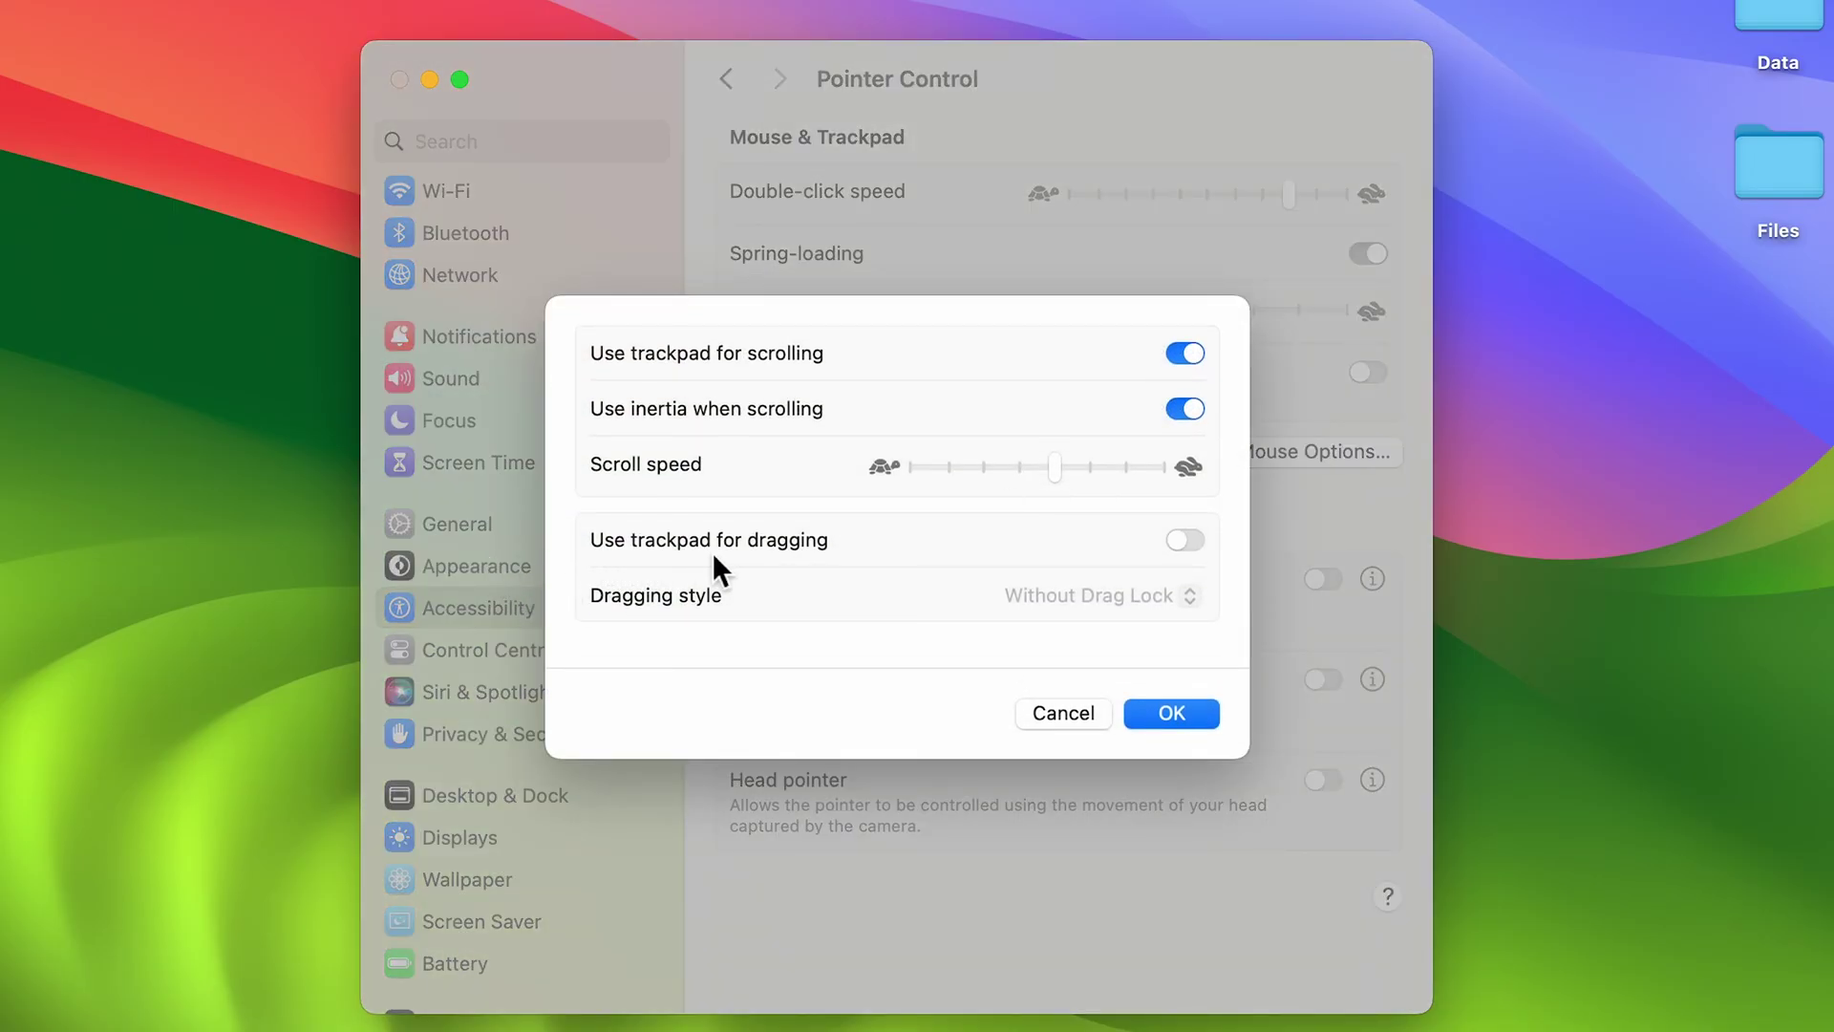
click(1182, 538)
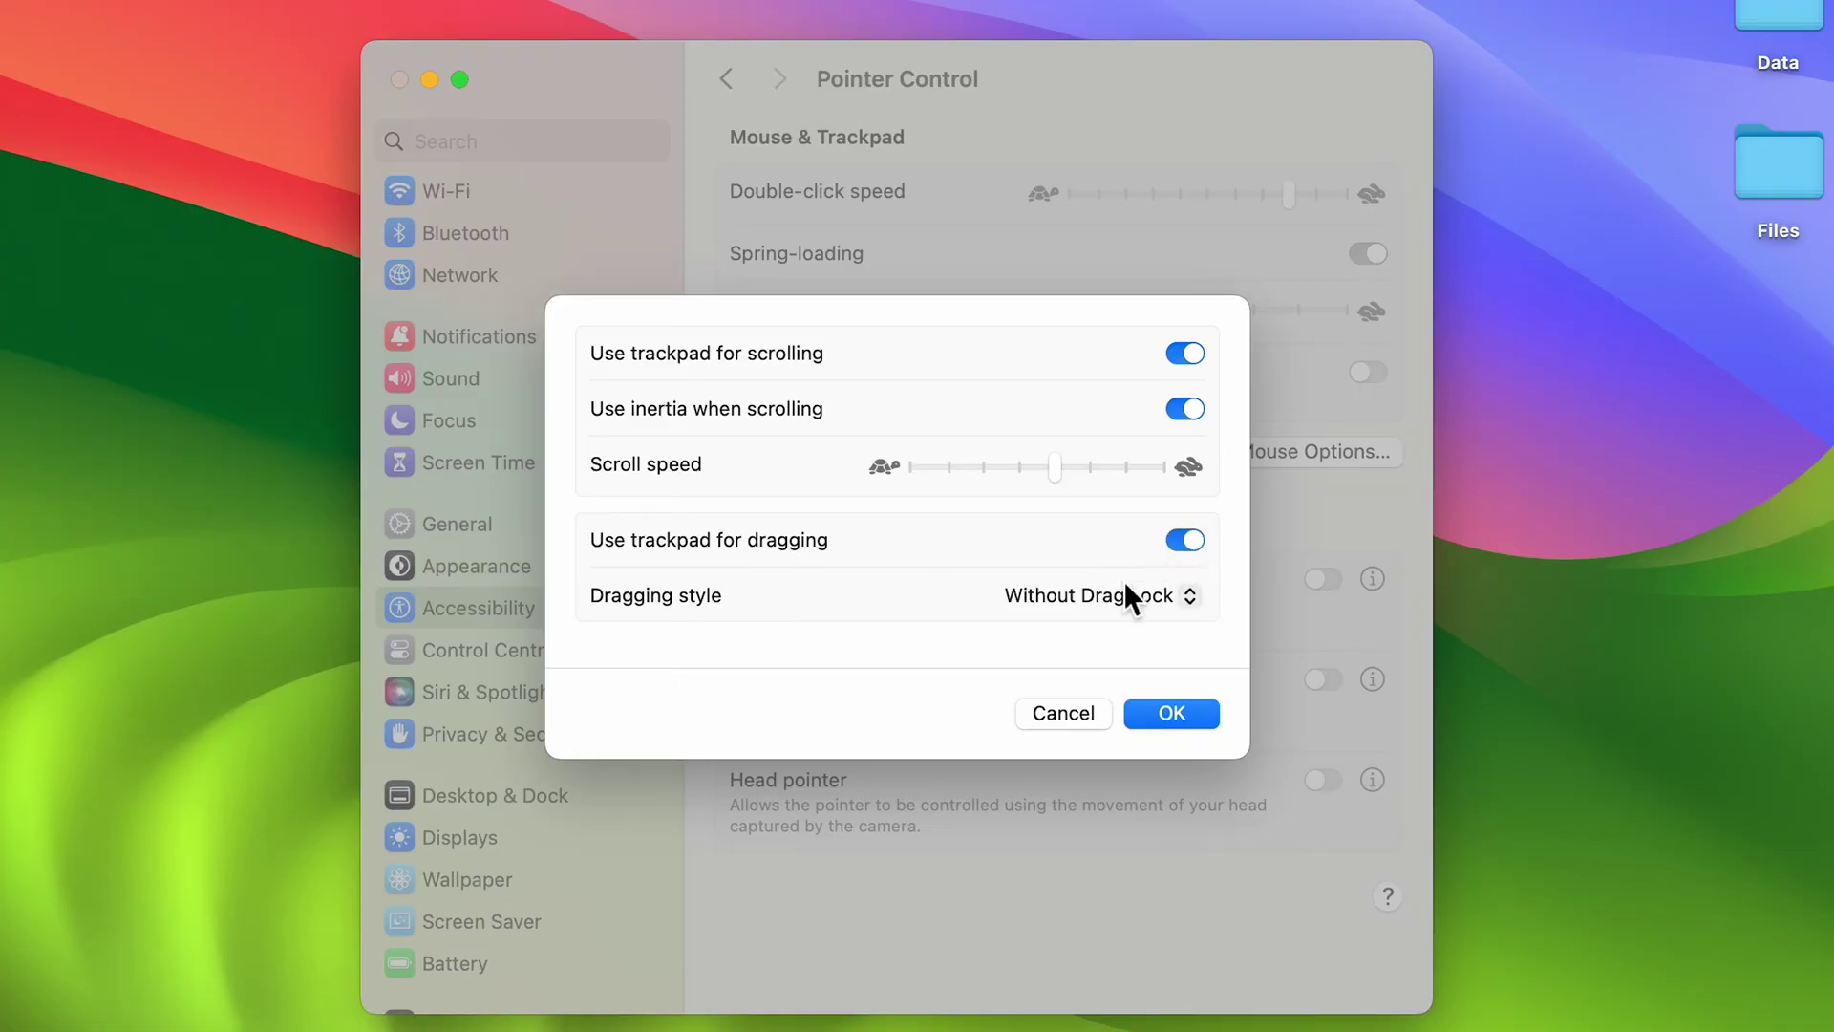
click(1189, 595)
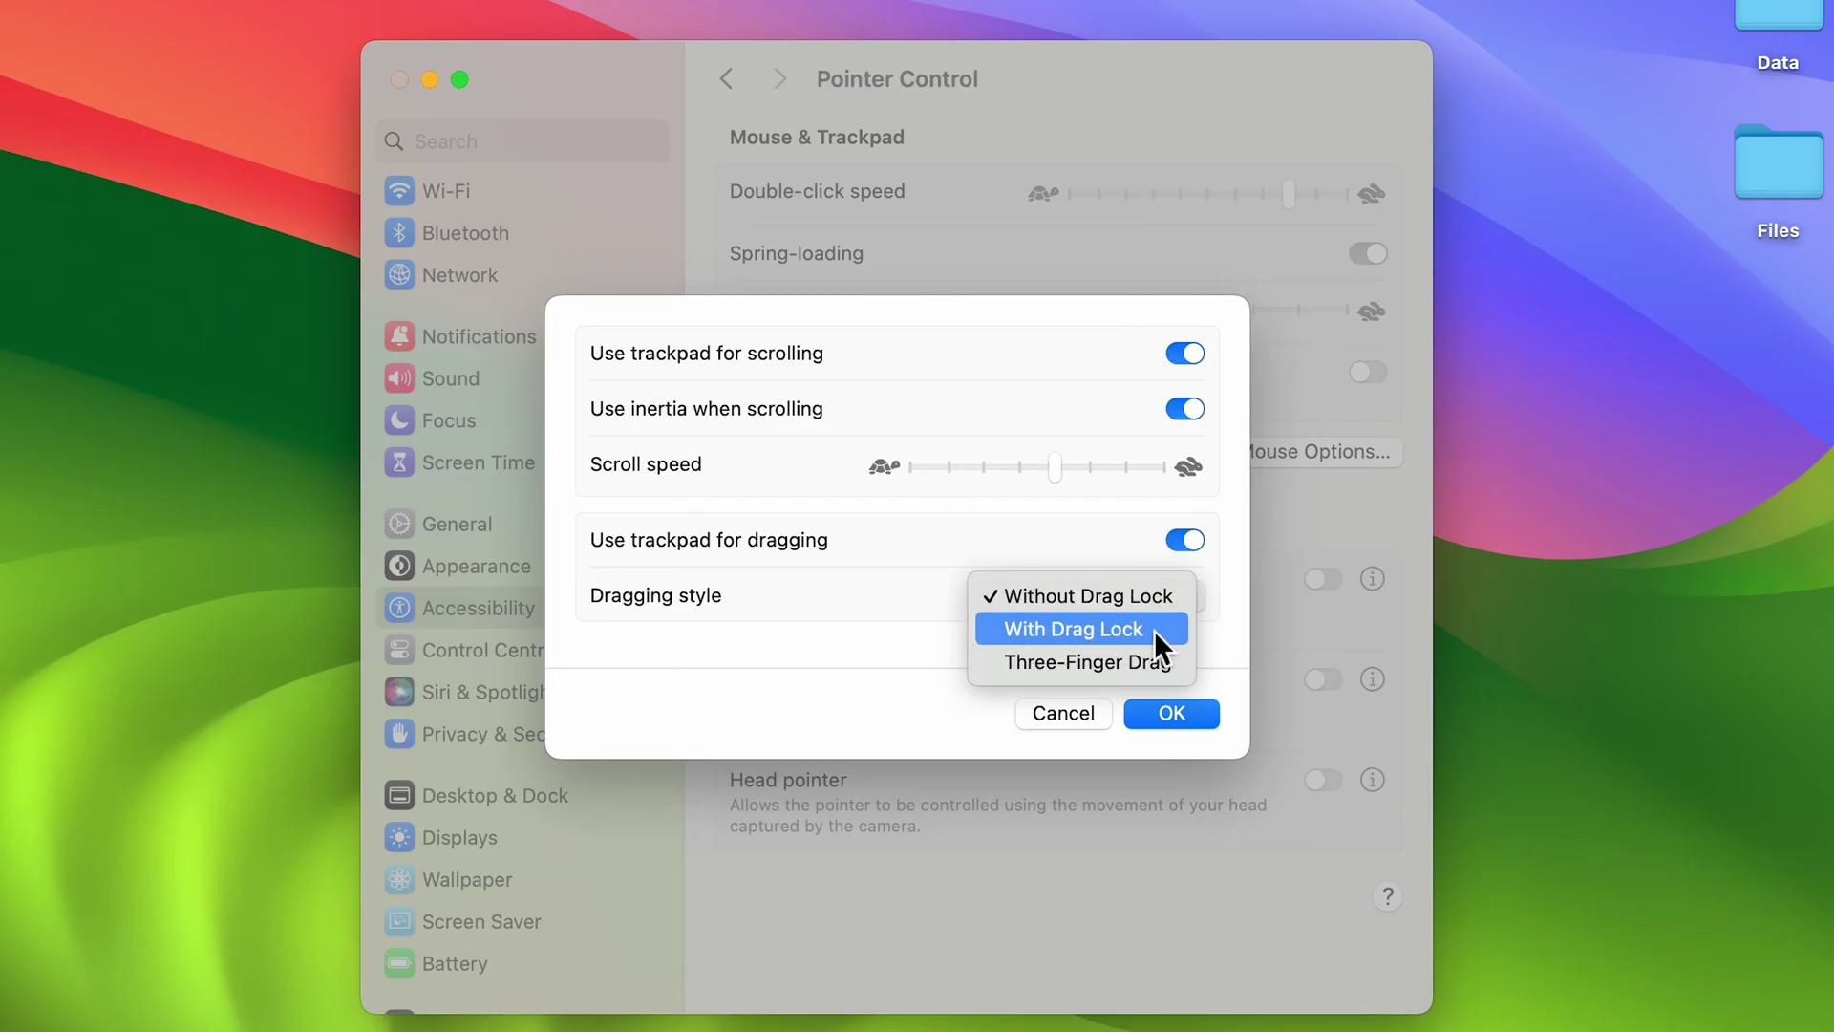
click(1075, 665)
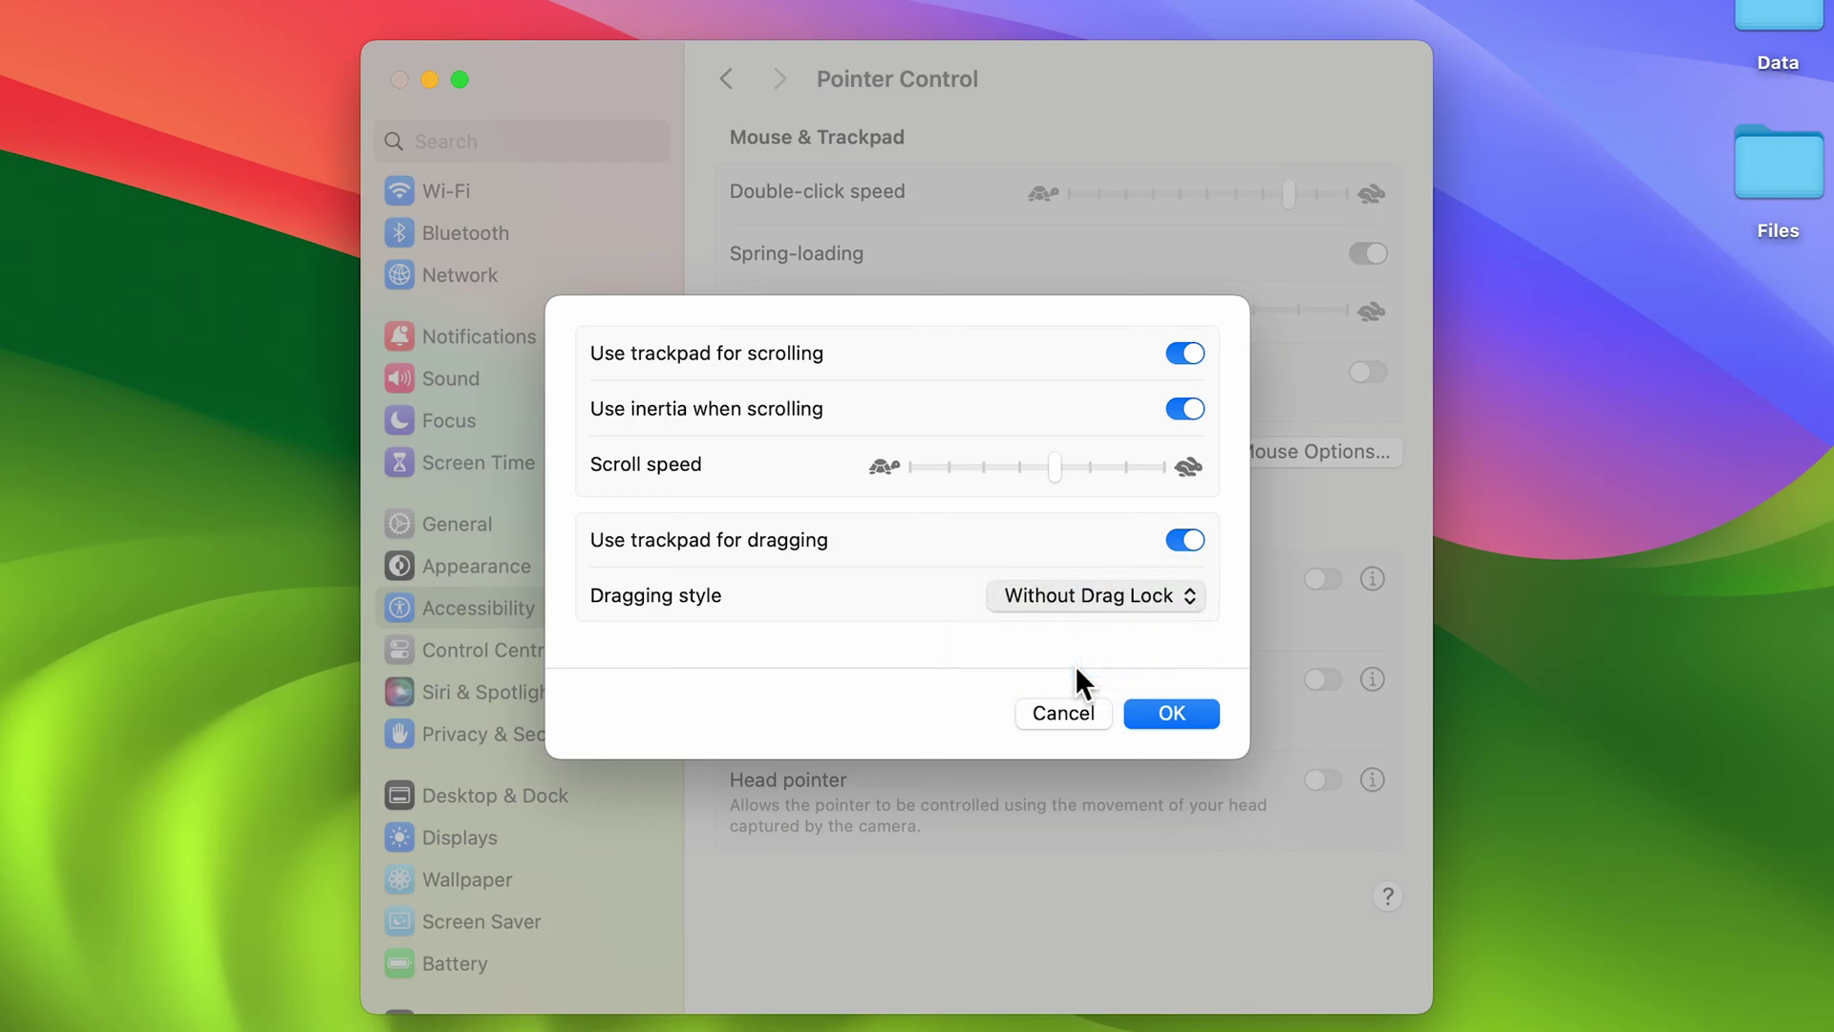
click(1177, 709)
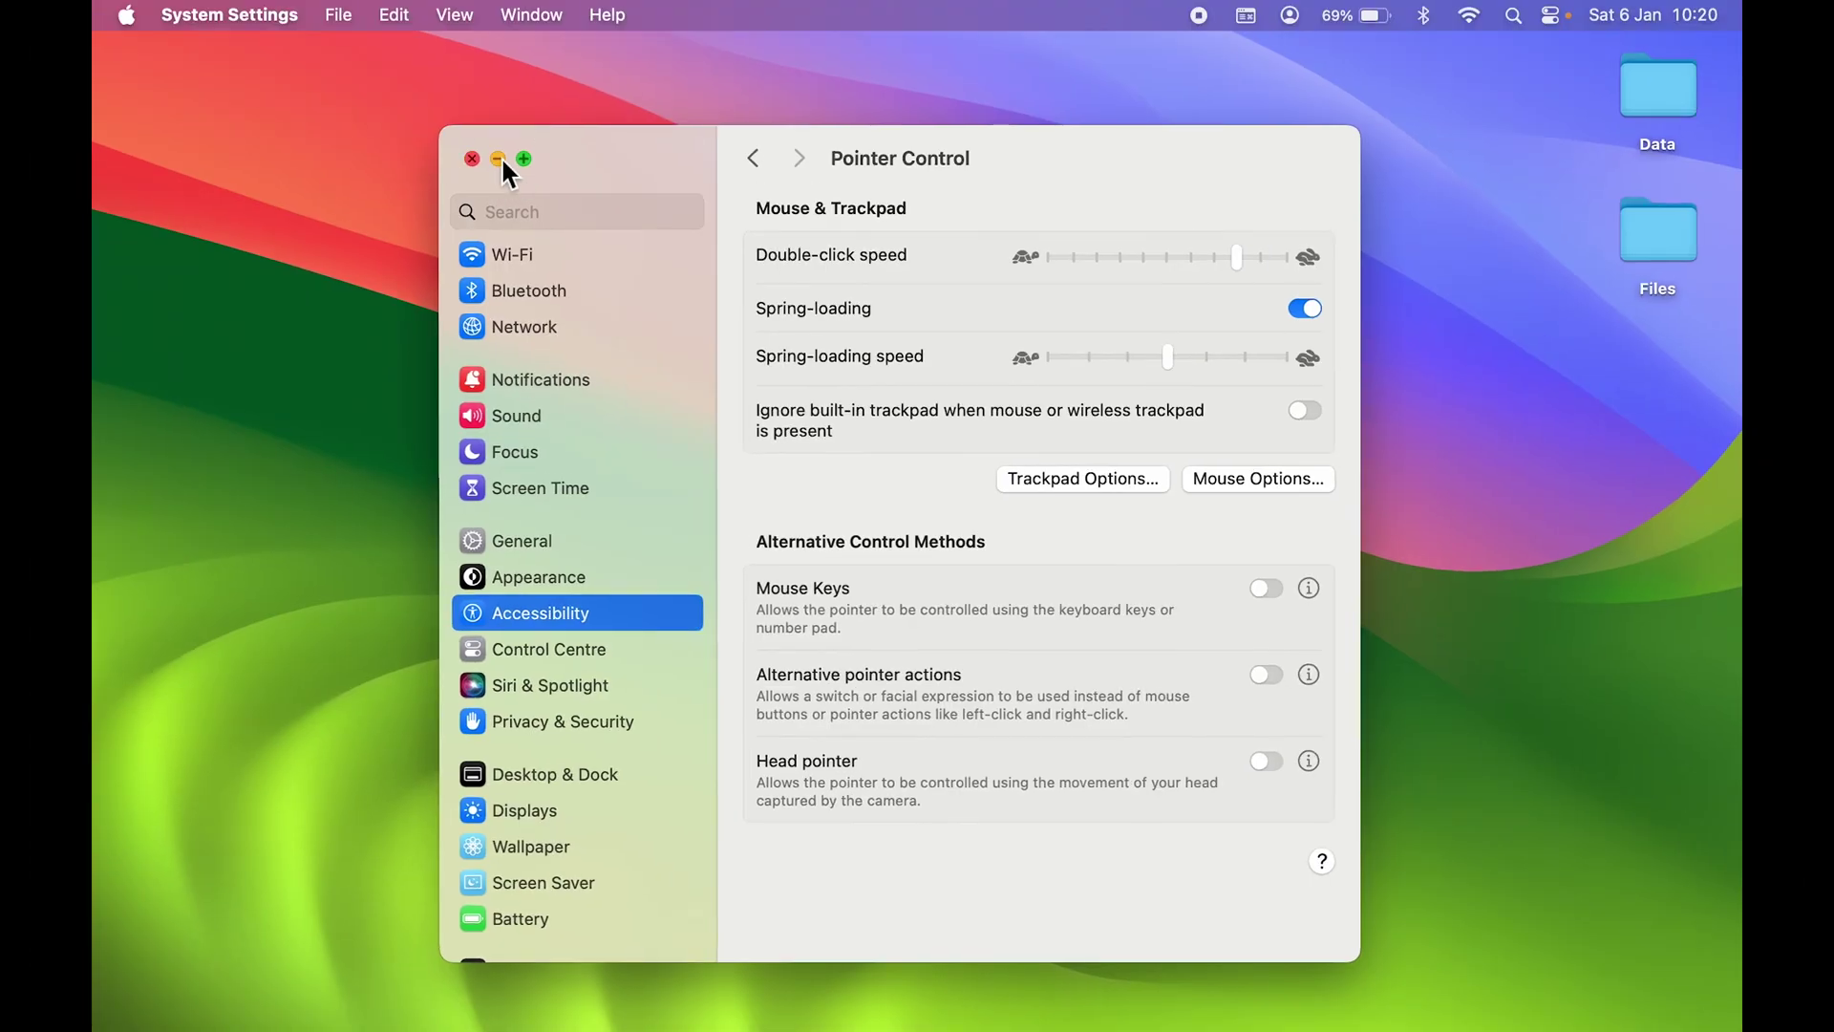
Step: Close System Settings and drag Image 1.JPG and Panzer.otf from Downloads into Data
click(400, 79)
click(1765, 17)
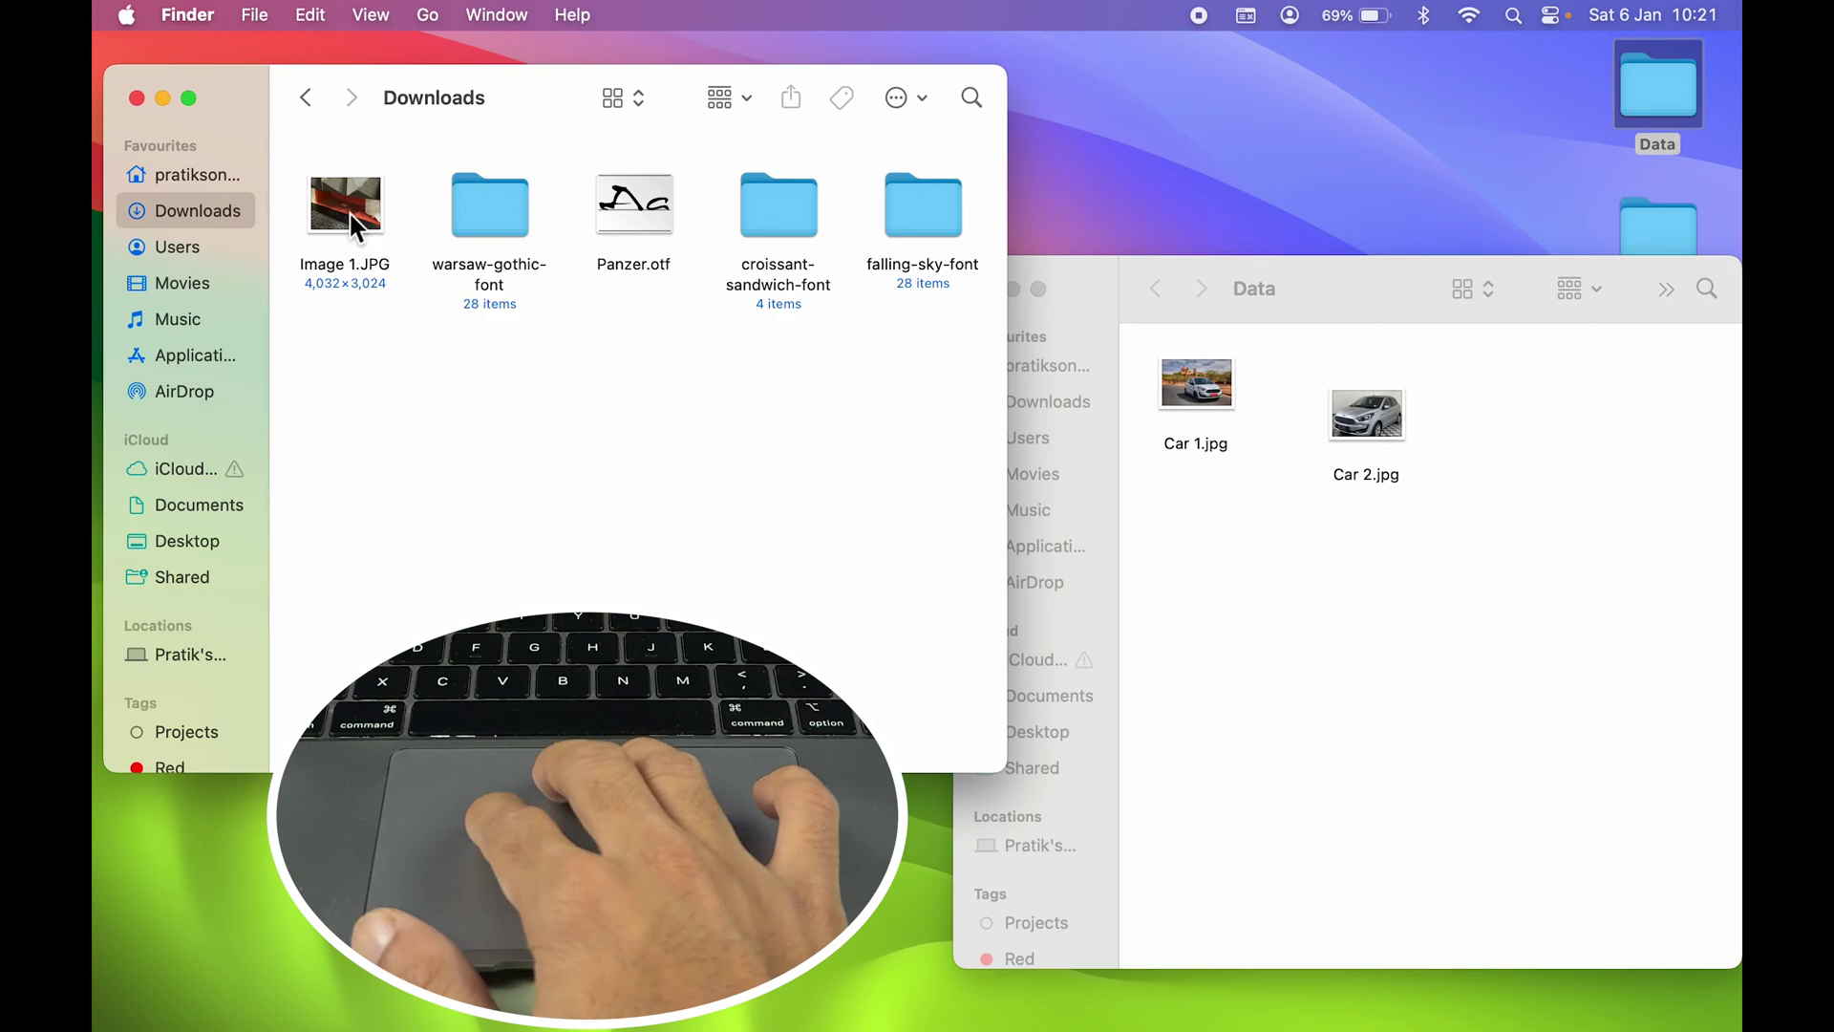
drag(355, 228, 1435, 610)
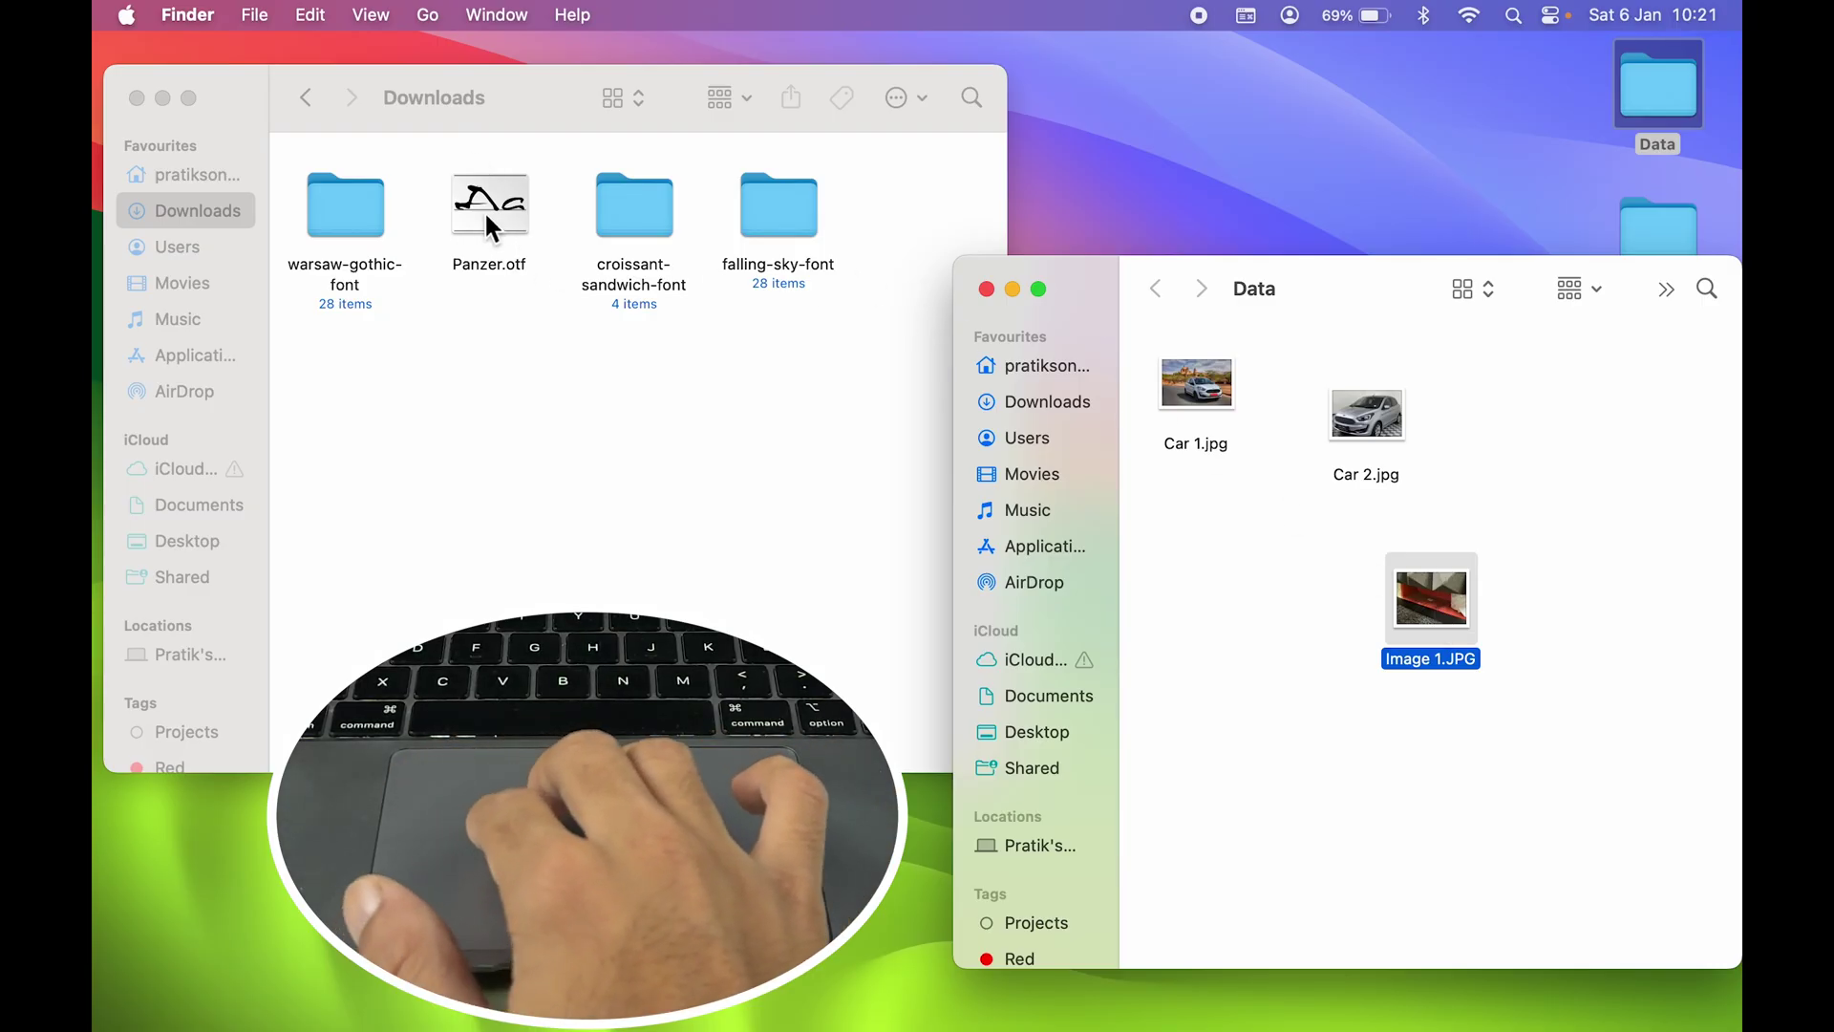
drag(490, 230, 1245, 592)
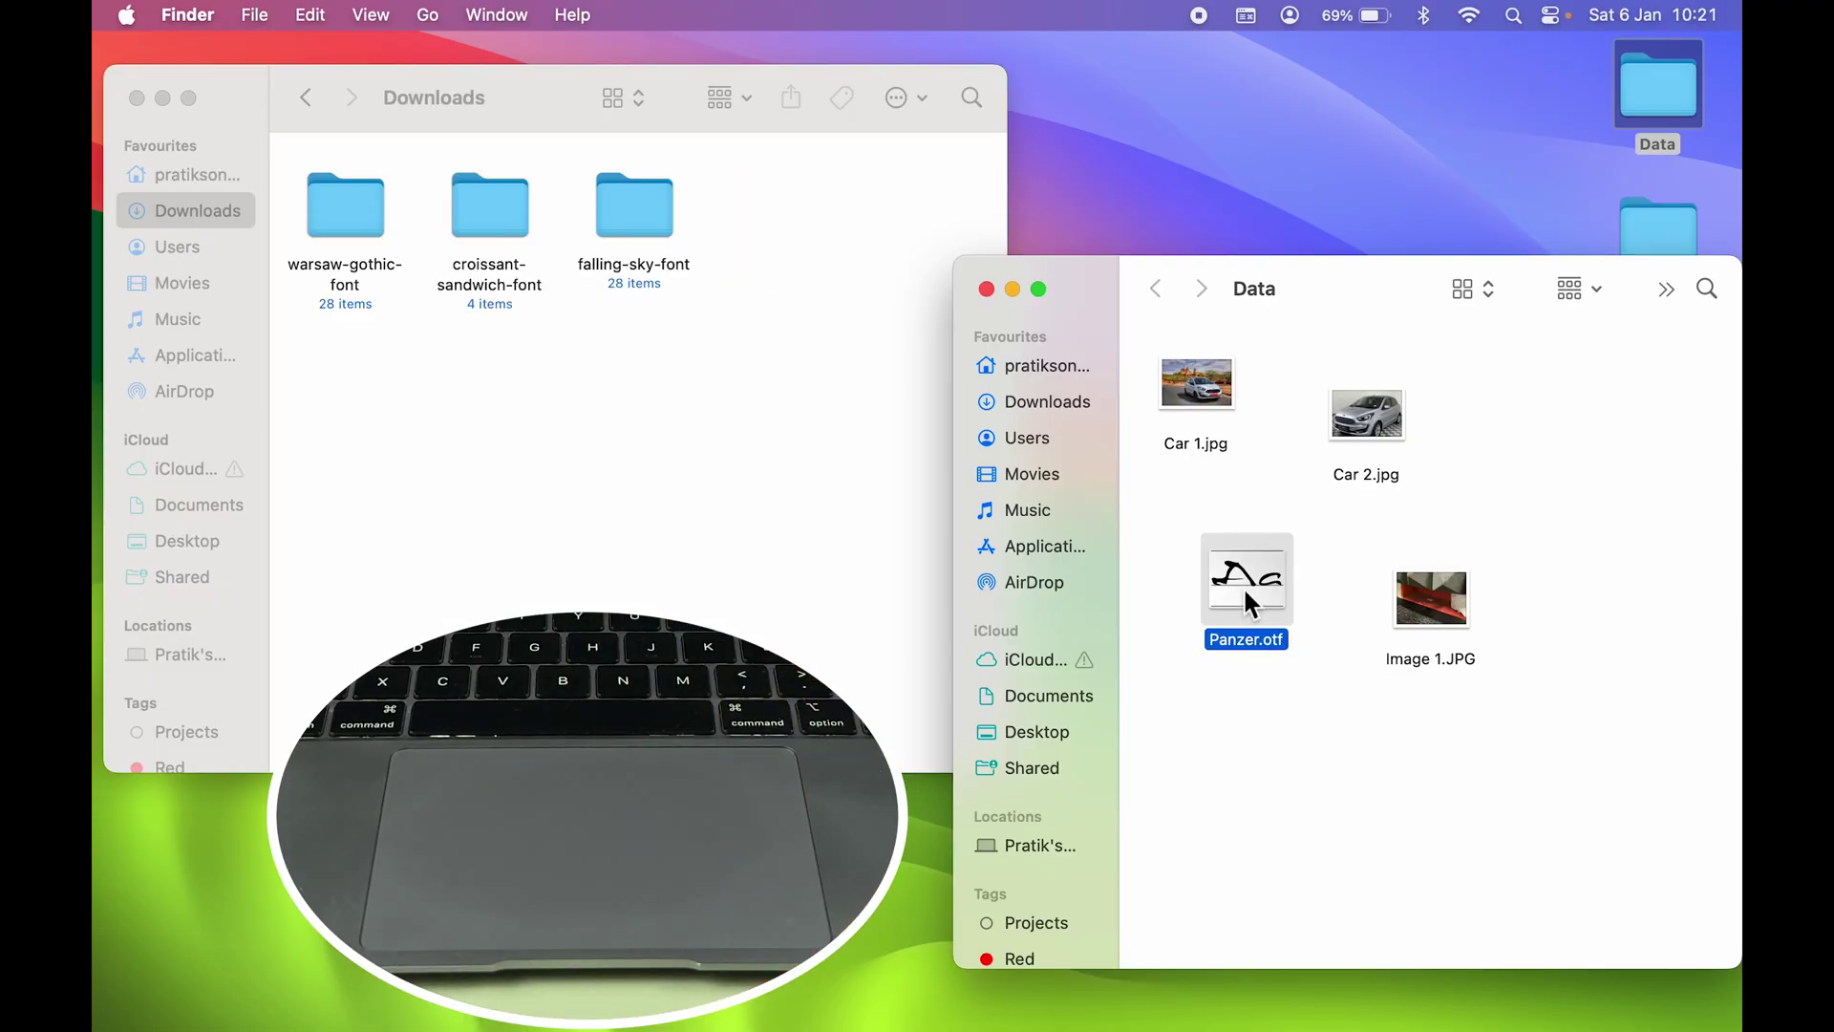